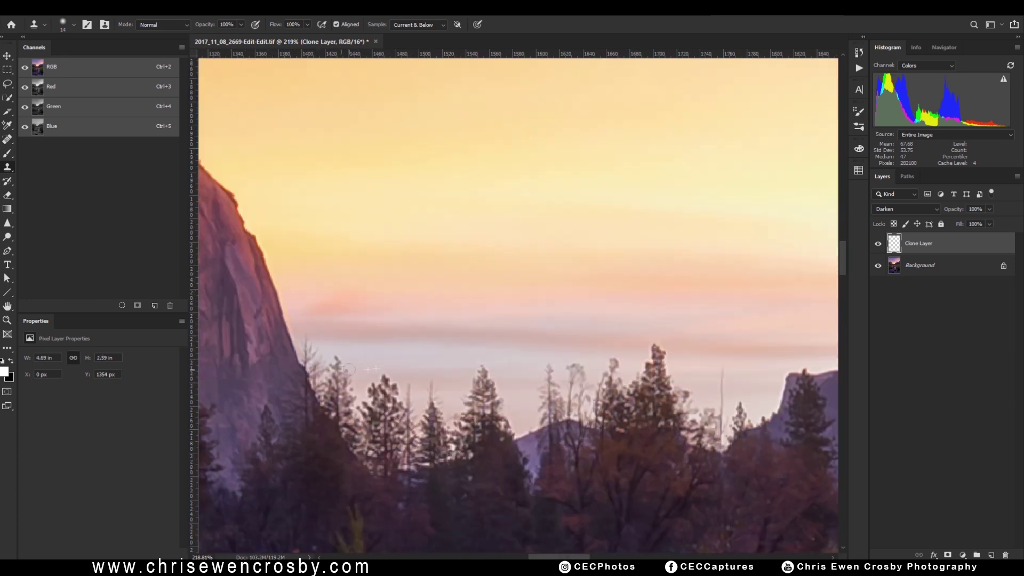
- Clone sky over the halo along the distant tree line on the Darken Clone Layer
left_click(667, 368)
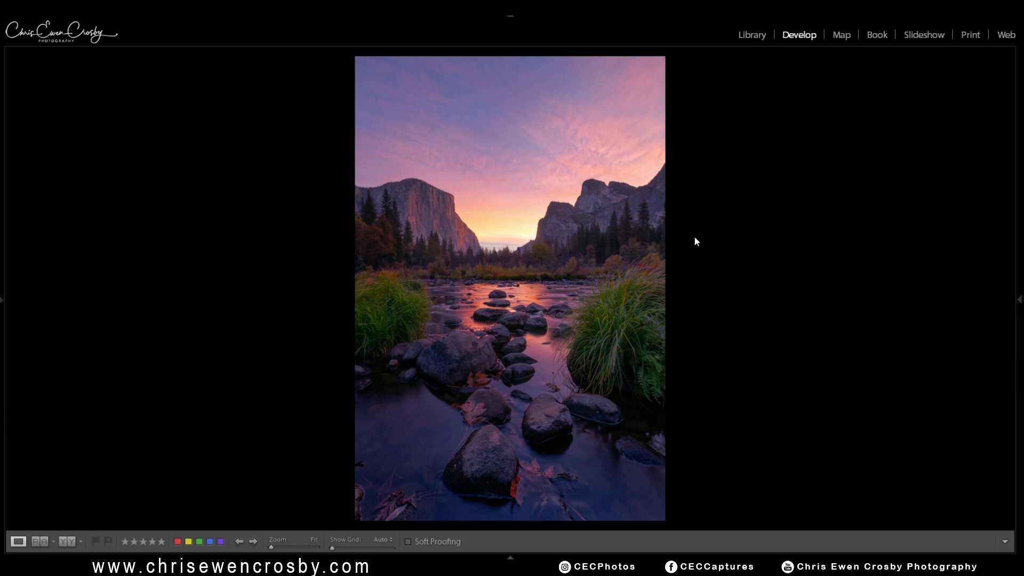
- Magnify the photo to 4:1 on the cliff edge and pan to show the bright halo
left_click(581, 193)
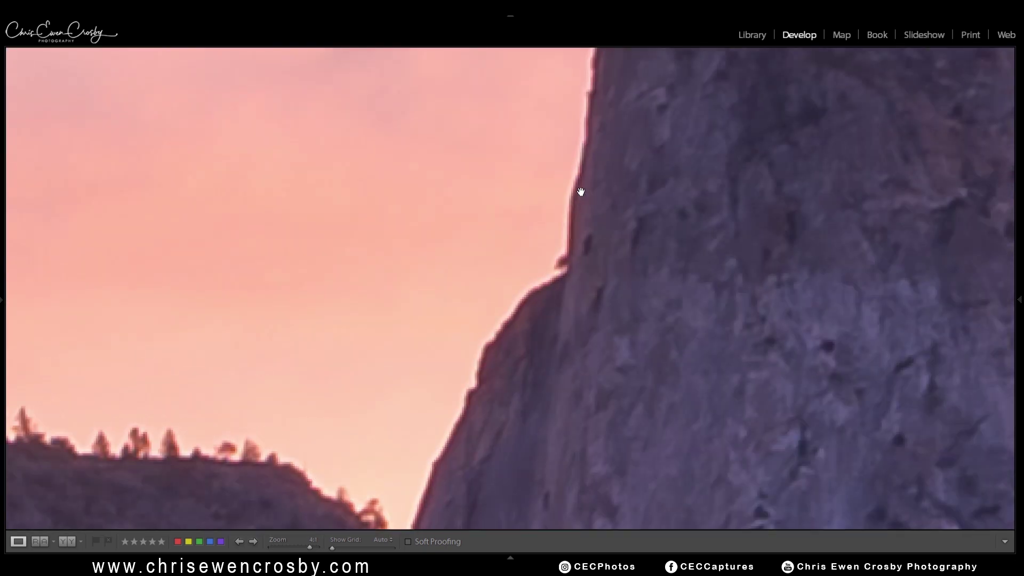
left_click_drag(581, 192, 570, 228)
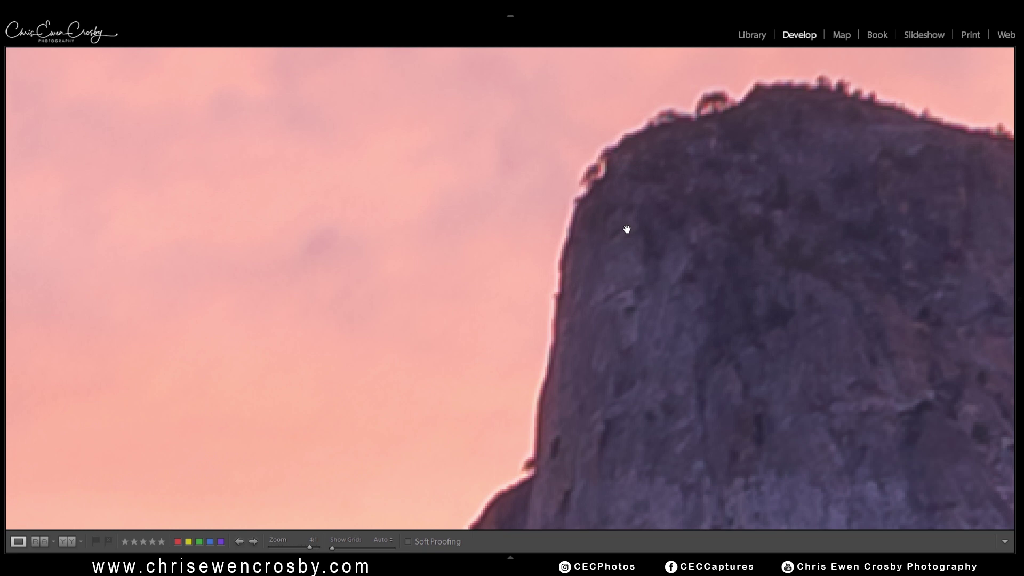
- Raise Clarity to +87 in the Basic panel to exaggerate the halos, then reset it to 0
left_click(1012, 299)
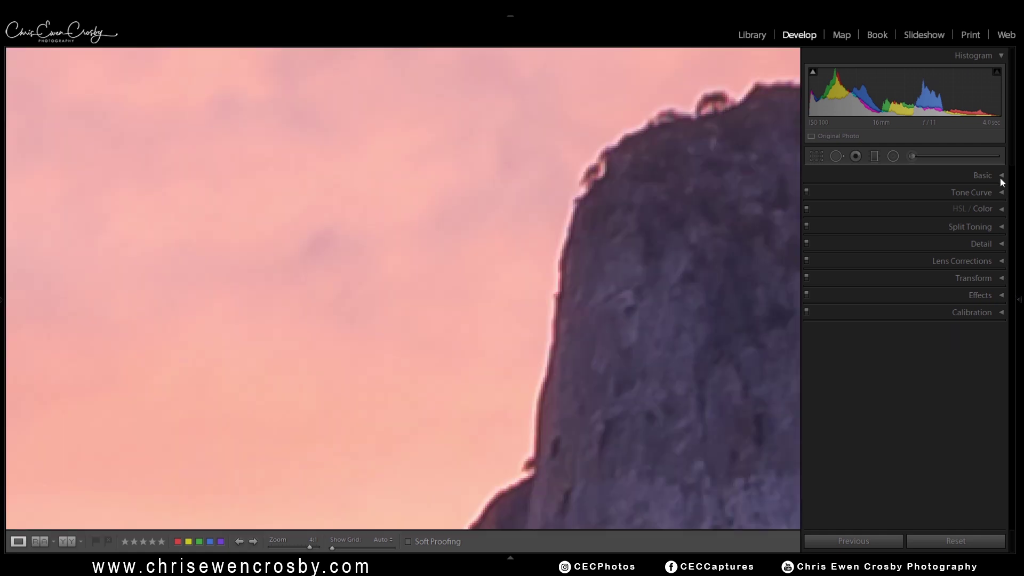
left_click(1000, 178)
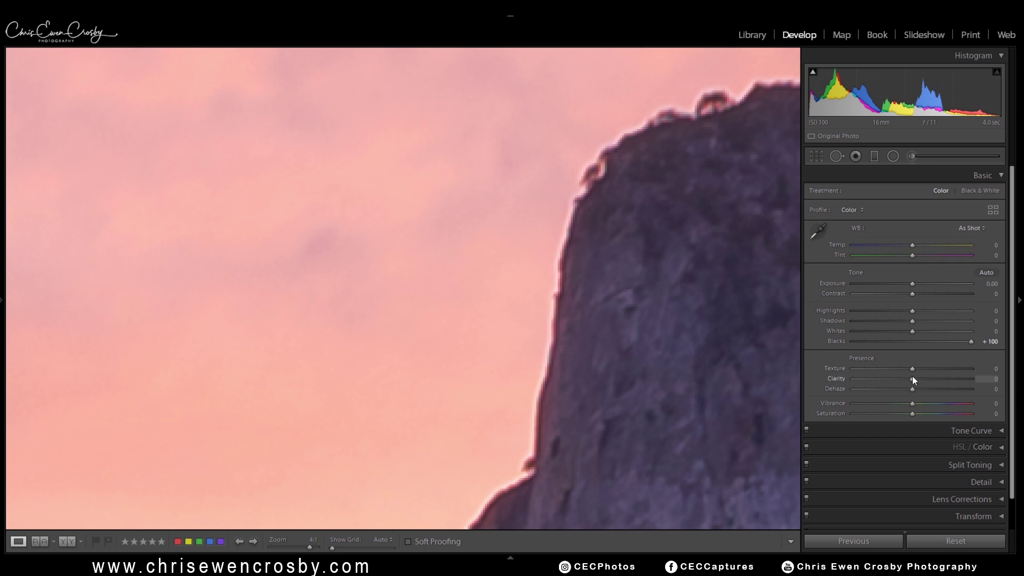
left_click_drag(914, 380, 965, 381)
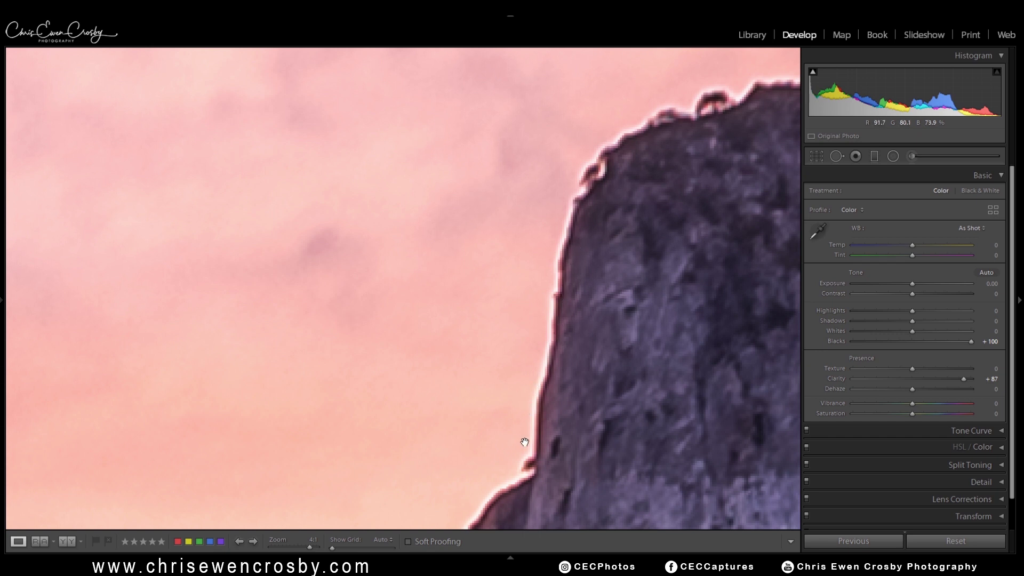
double_click(964, 381)
- Hide the side panels and inspect the other cliff's ridgeline at 4:1 before returning to Fit
key("Tab")
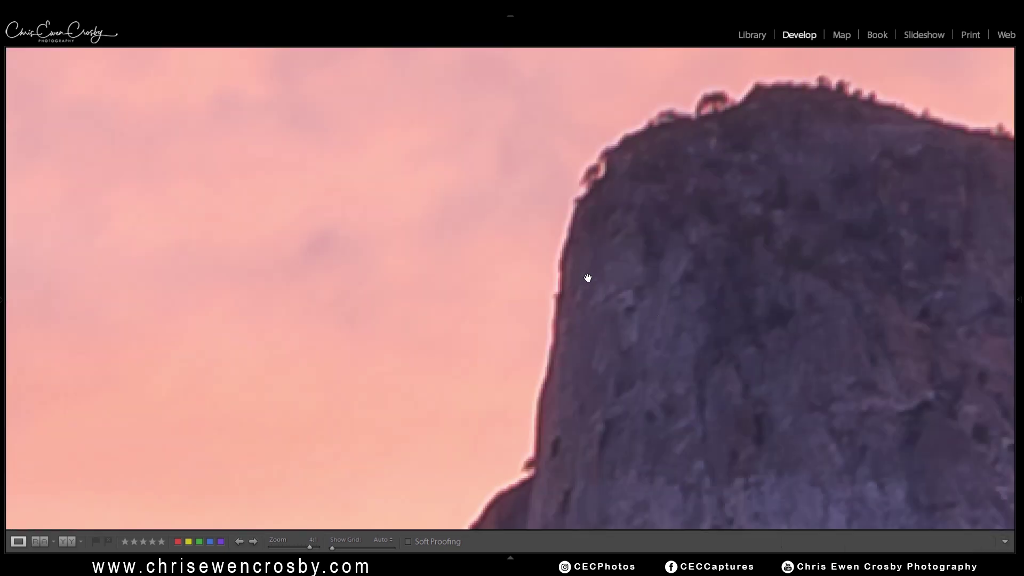
left_click(527, 471)
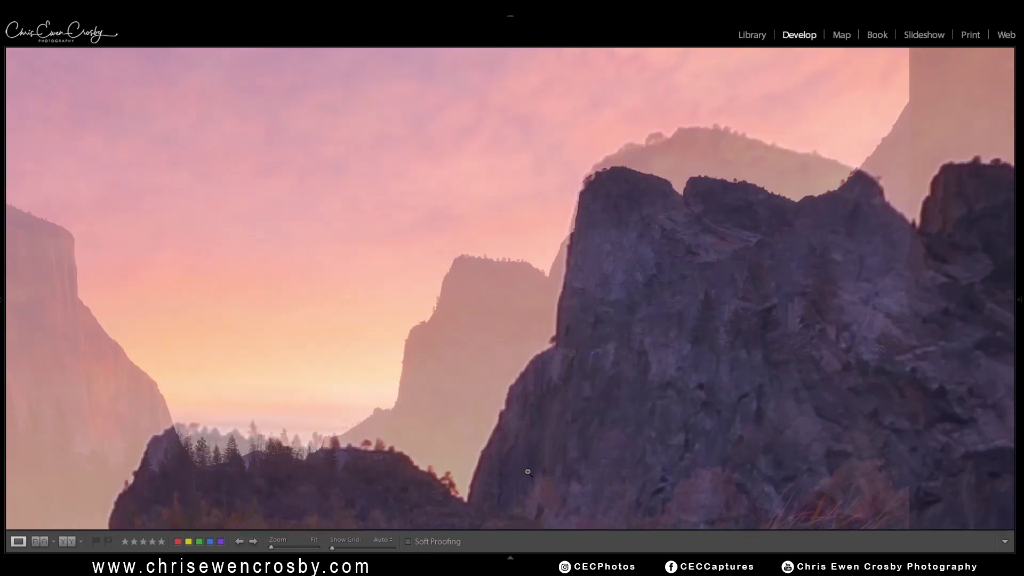
left_click(397, 183)
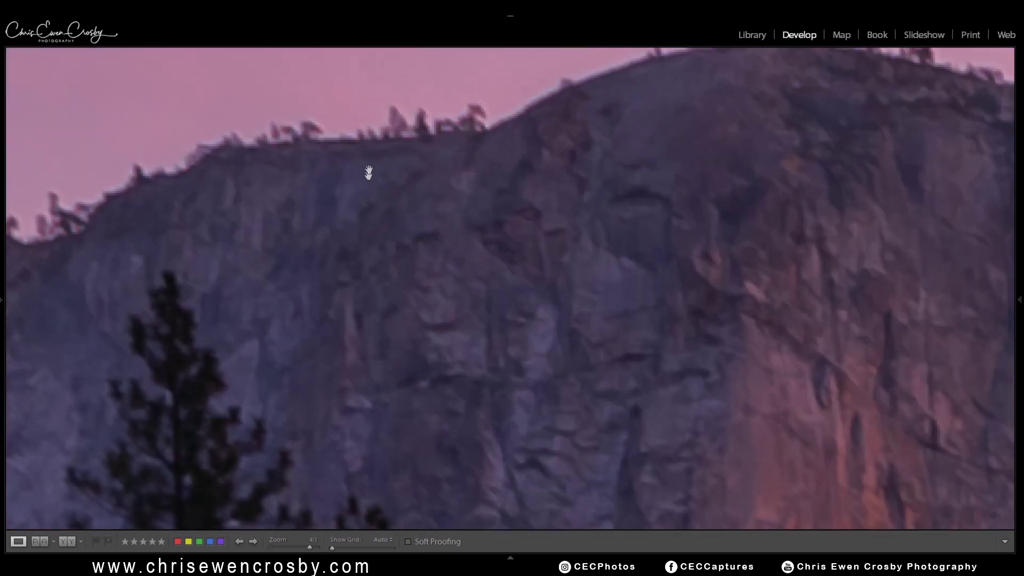
left_click_drag(368, 172, 527, 376)
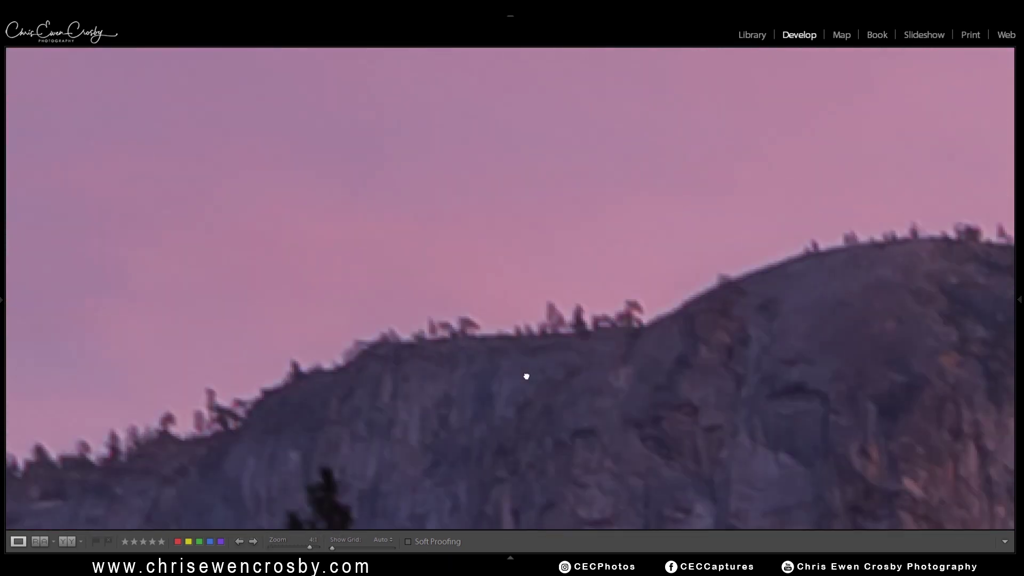
left_click(614, 462)
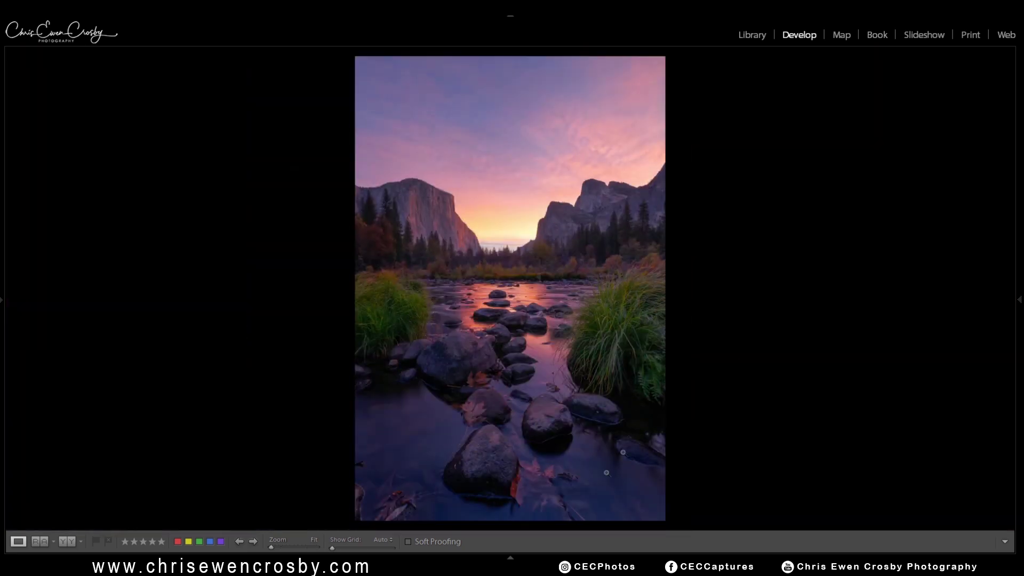
- Edit a copy of the photo with Lightroom adjustments in Adobe Photoshop CC 2019
right_click(451, 412)
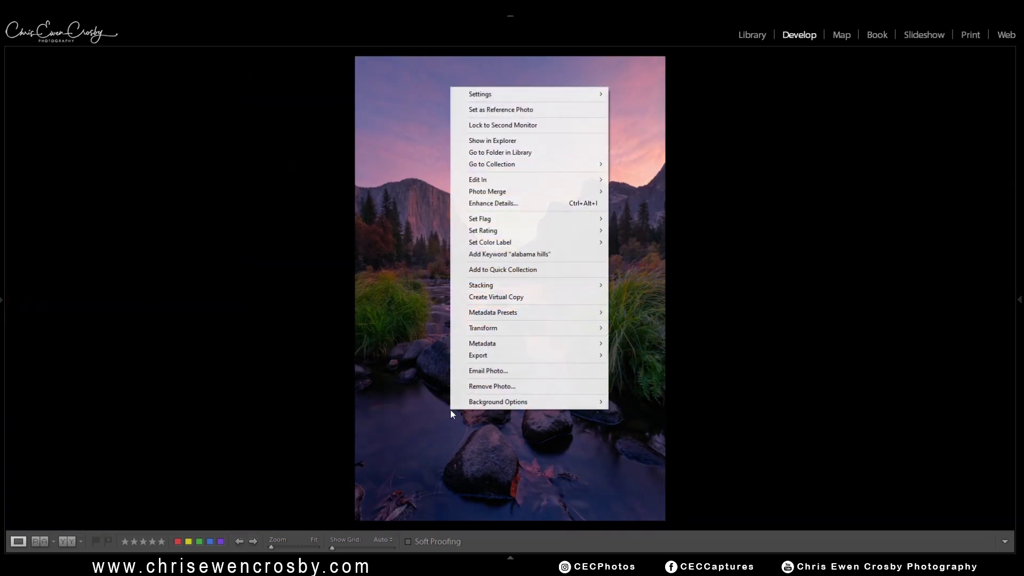
mouse_move(564, 179)
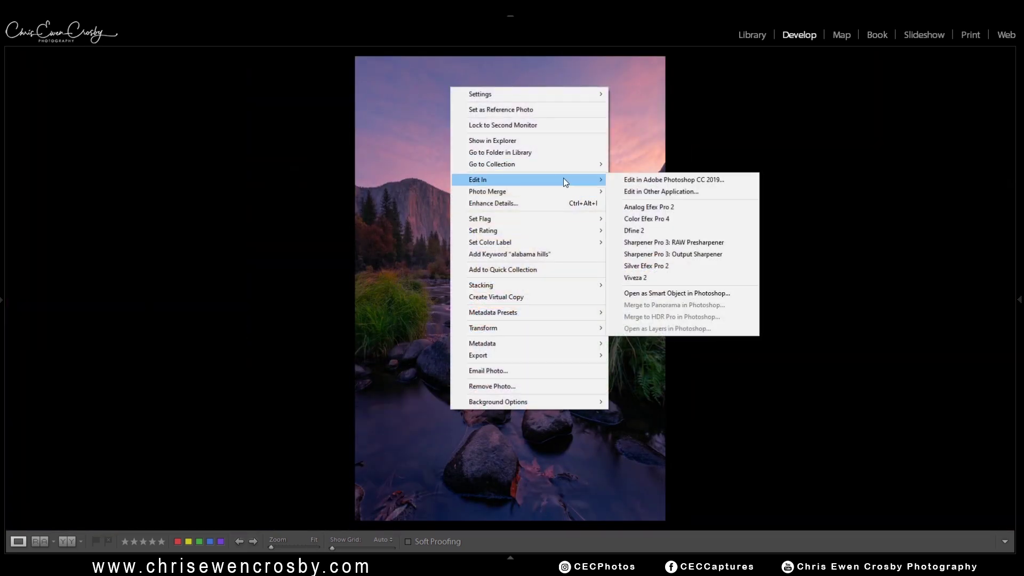
left_click(671, 180)
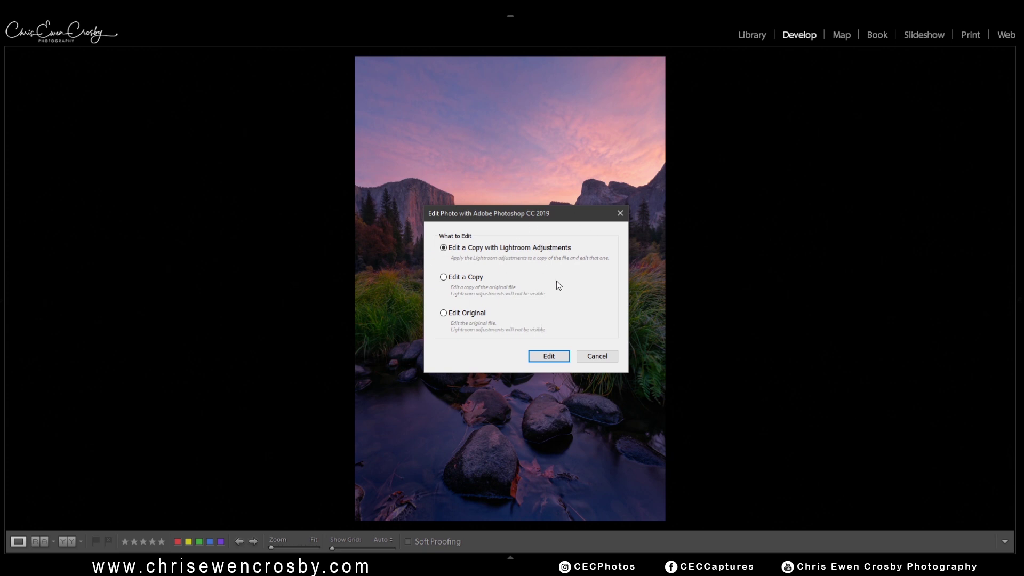
left_click(549, 356)
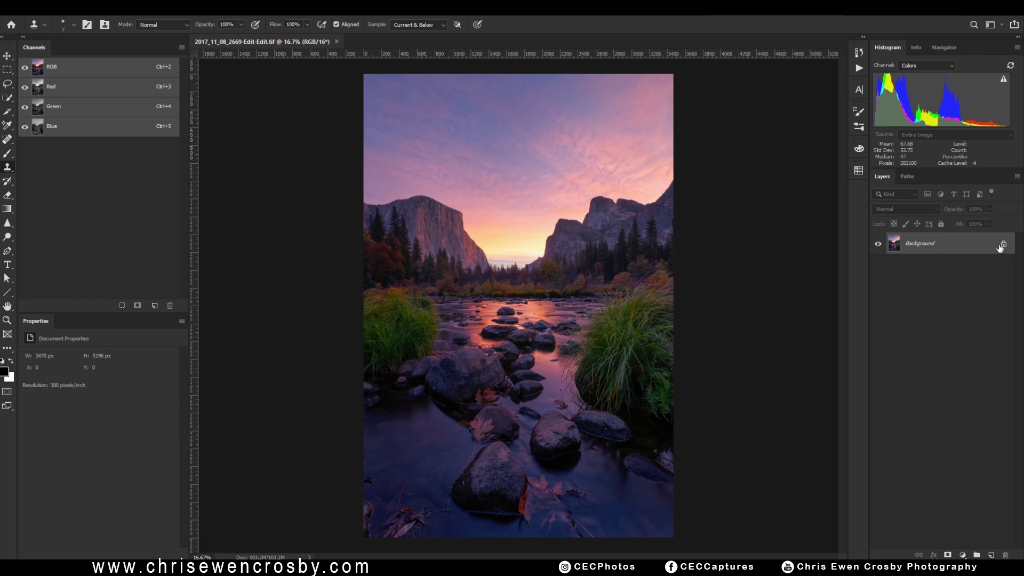
- Add a new Layer 1 above the Background and set its blend mode to Darken
left_click(990, 555)
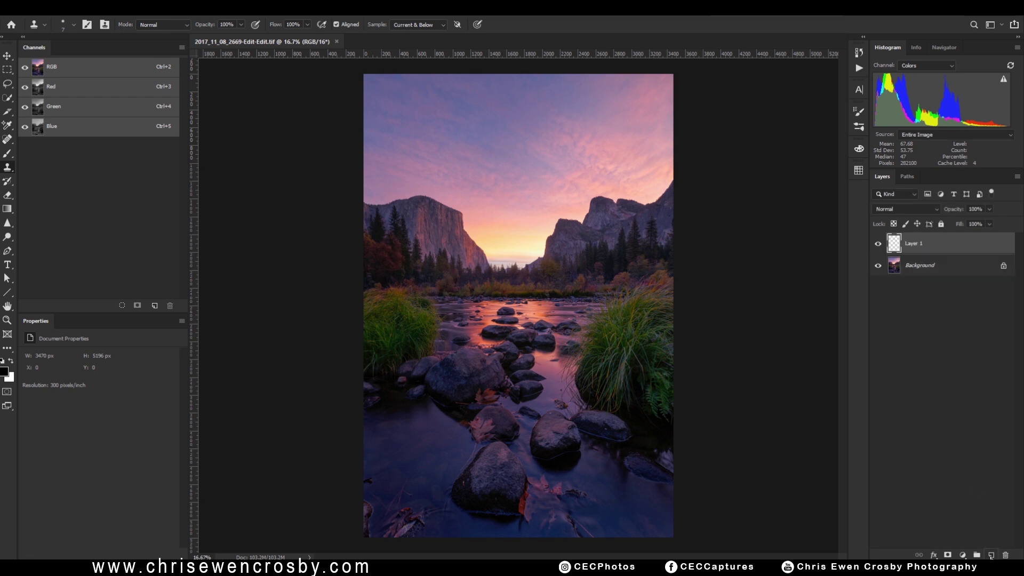
left_click(910, 209)
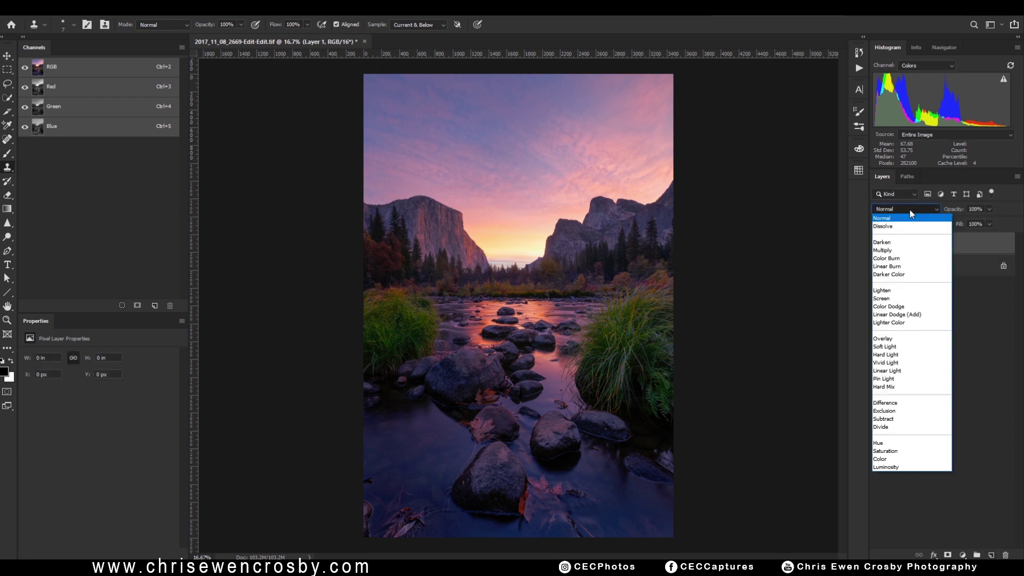
left_click(907, 242)
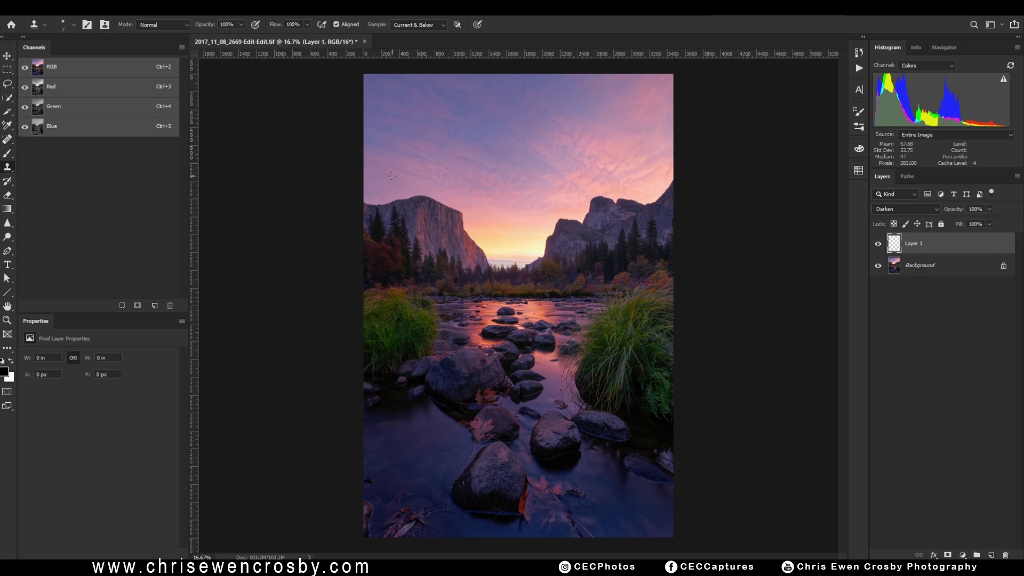
key("z")
mouse_move(416, 178)
left_mouse_down()
mouse_move(521, 251)
mouse_move(449, 266)
left_mouse_up()
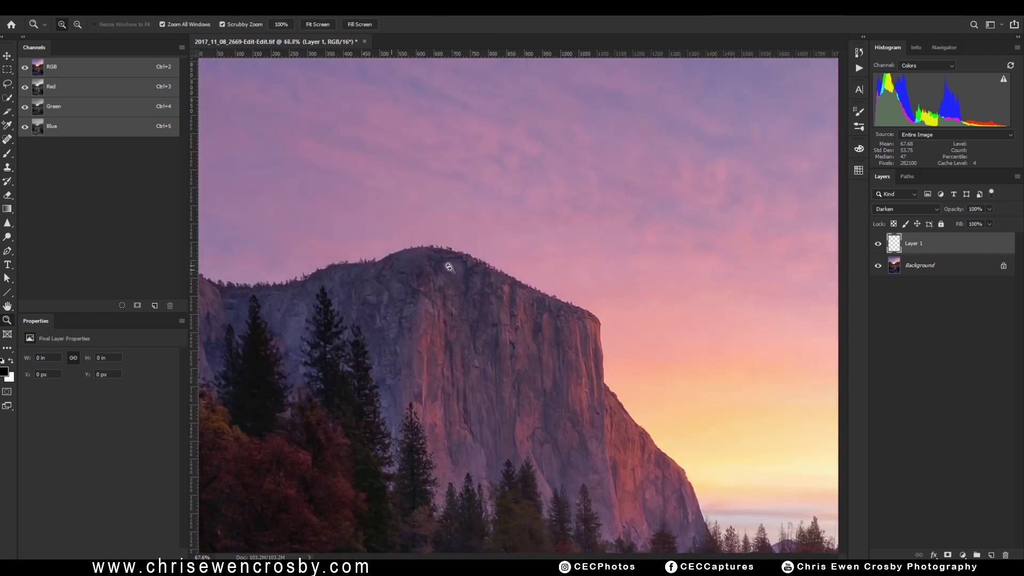
key("s")
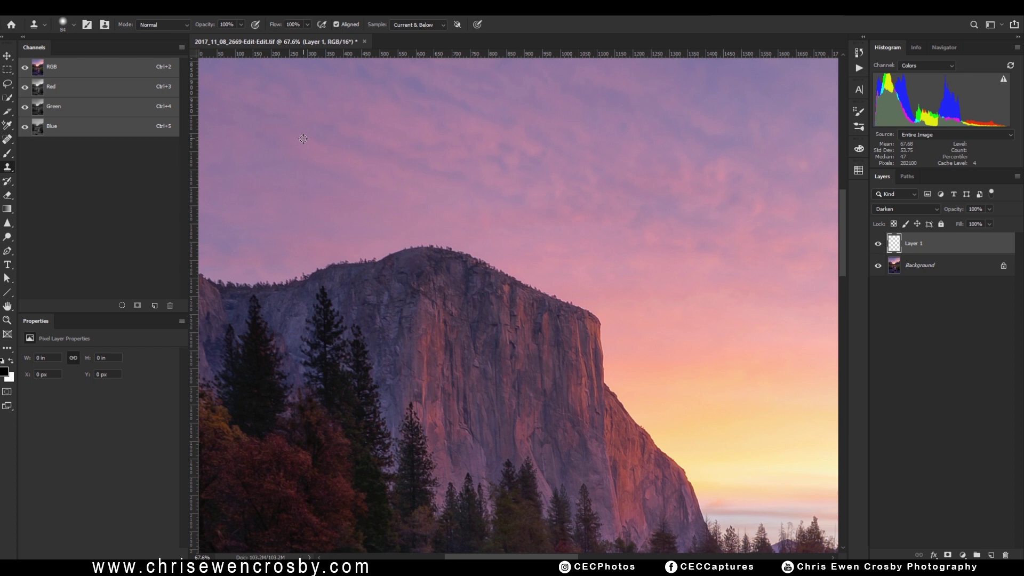
left_click(303, 138, "alt")
mouse_move(312, 202)
left_mouse_down()
mouse_move(326, 202)
mouse_move(298, 203)
mouse_move(312, 204)
left_mouse_up()
left_click_drag(395, 205, 303, 209)
left_click_drag(331, 207, 386, 203)
left_click_drag(385, 169, 335, 176)
key("ctrl+z")
key("ctrl+0")
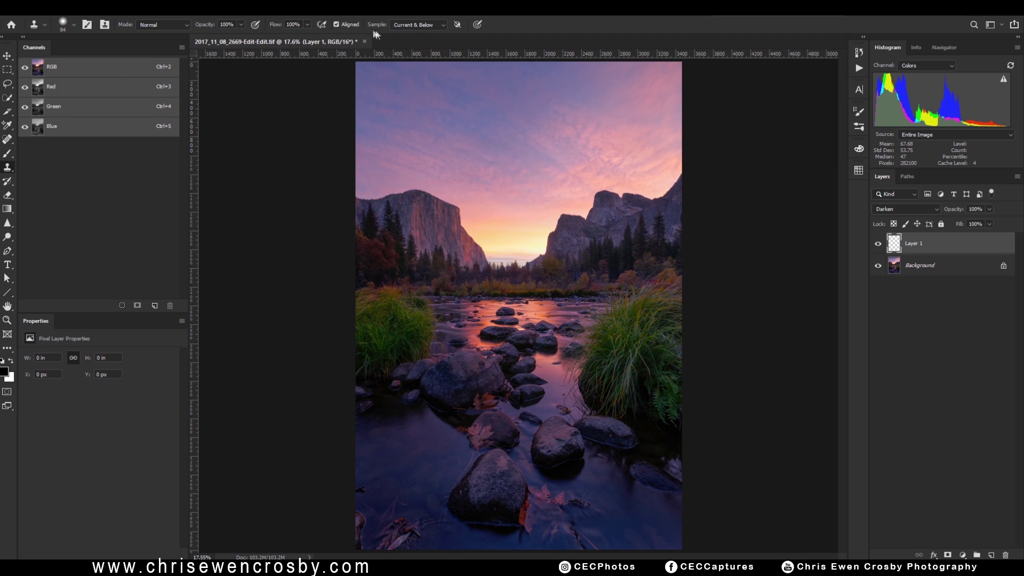
- Set Clone Stamp sampling to Current & Below and swap the foreground and background colours
left_click(413, 26)
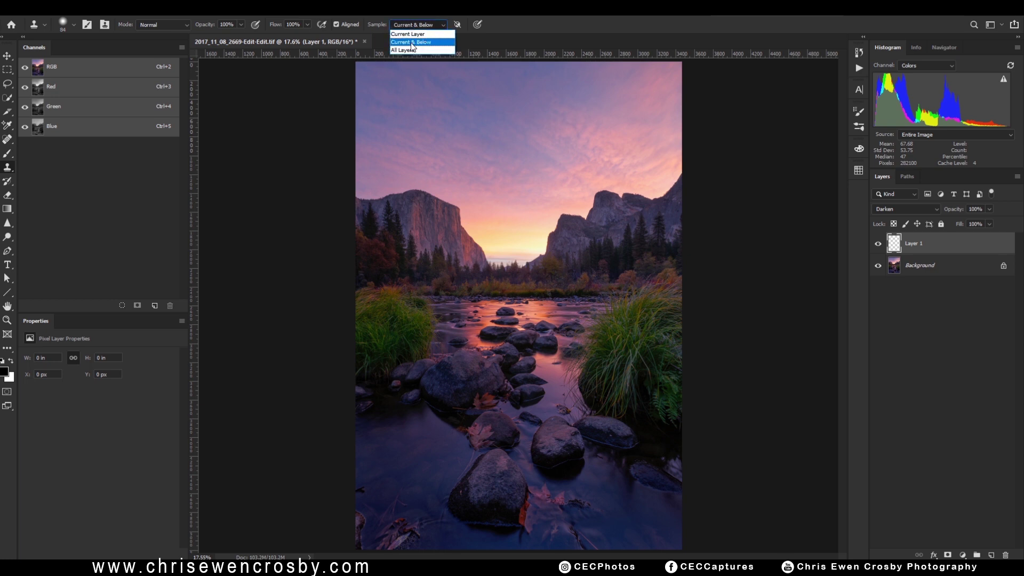
left_click(412, 43)
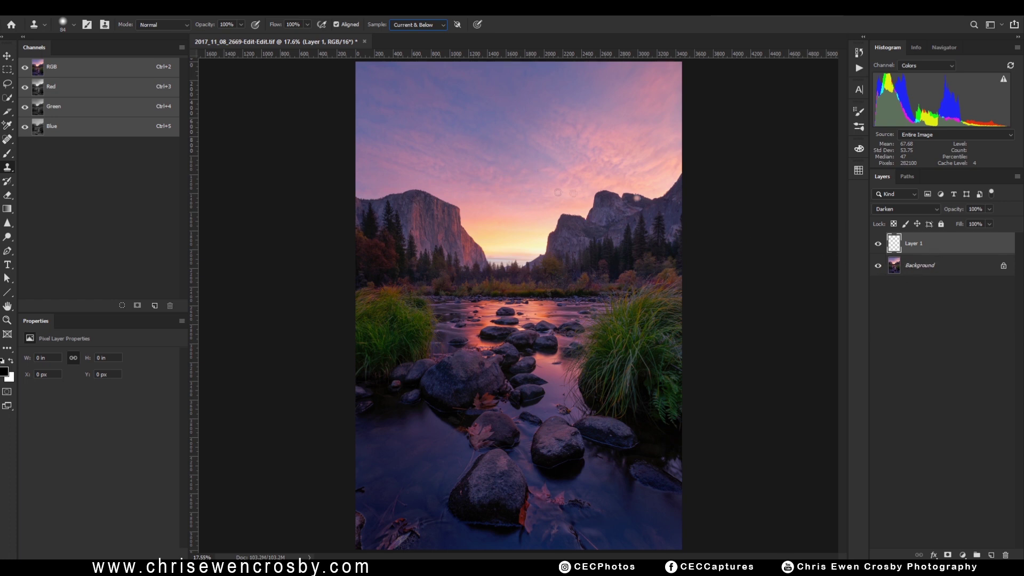
left_click(11, 360)
- Zoom onto El Capitan, undo a stray stamped patch, and fit the photo back on screen
key("z")
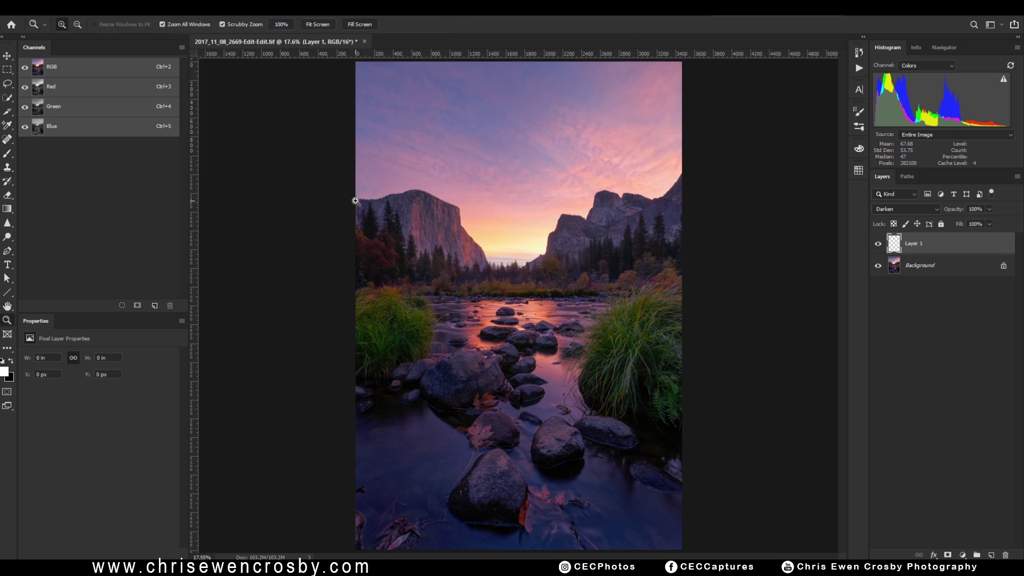
left_click_drag(356, 199, 469, 258)
key("s")
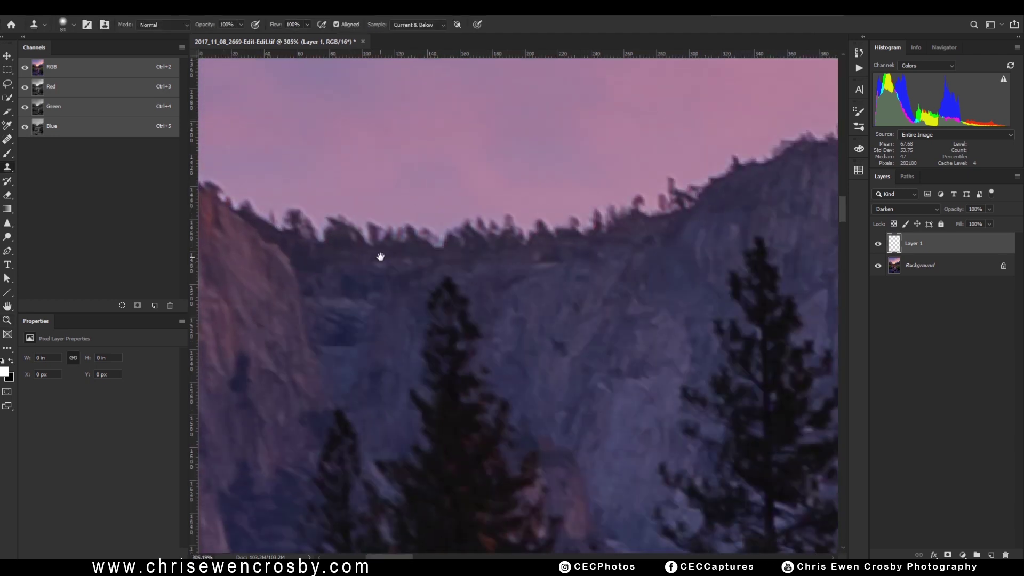
left_click(380, 257)
key("ctrl+z")
key("ctrl+0")
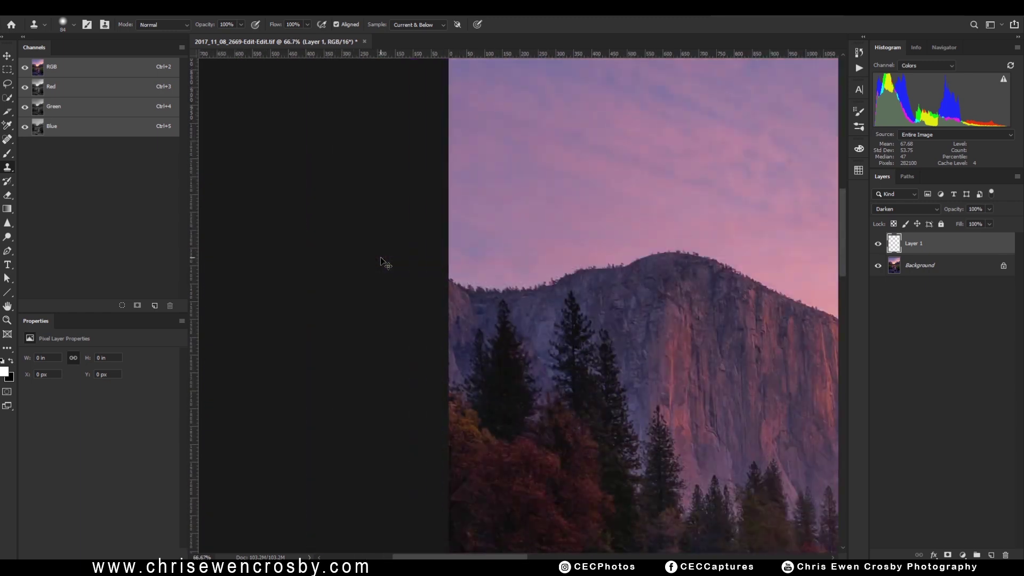
- Zoom progressively closer onto the left end of El Capitan's ridgeline
key("z")
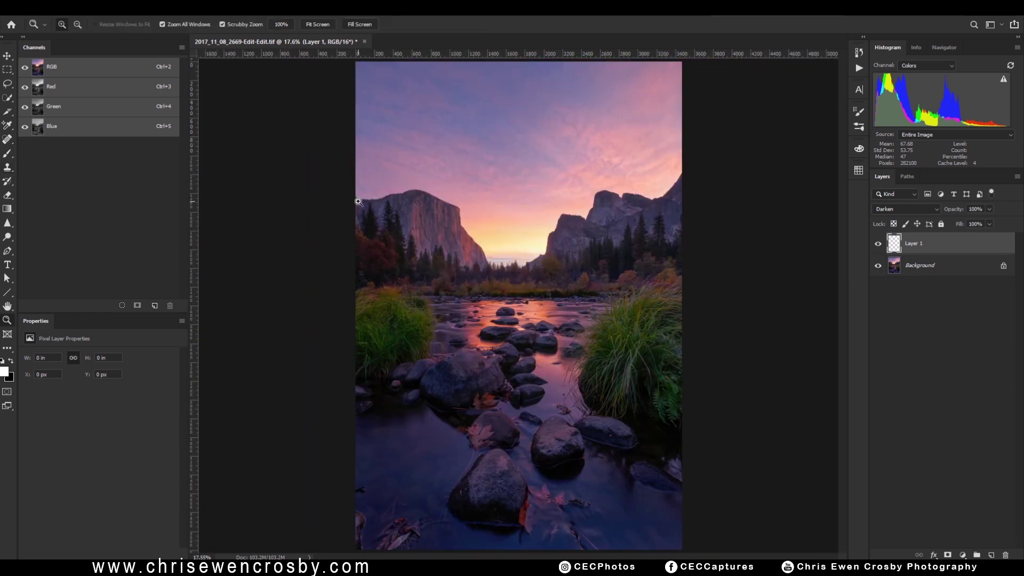
mouse_move(360, 203)
left_mouse_down()
mouse_move(414, 244)
mouse_move(448, 246)
left_mouse_up()
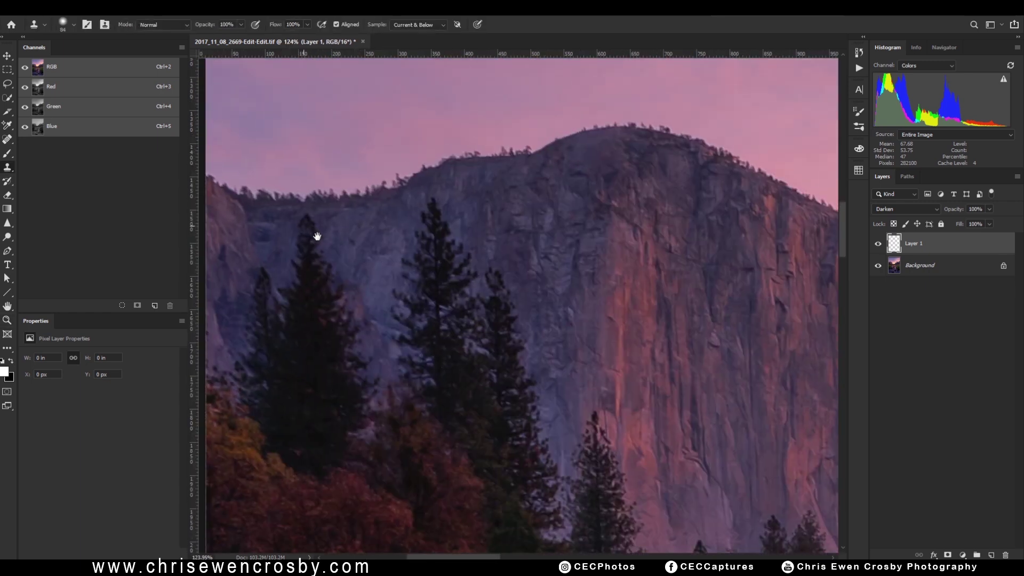
left_click_drag(313, 228, 423, 279)
key("s")
key("z")
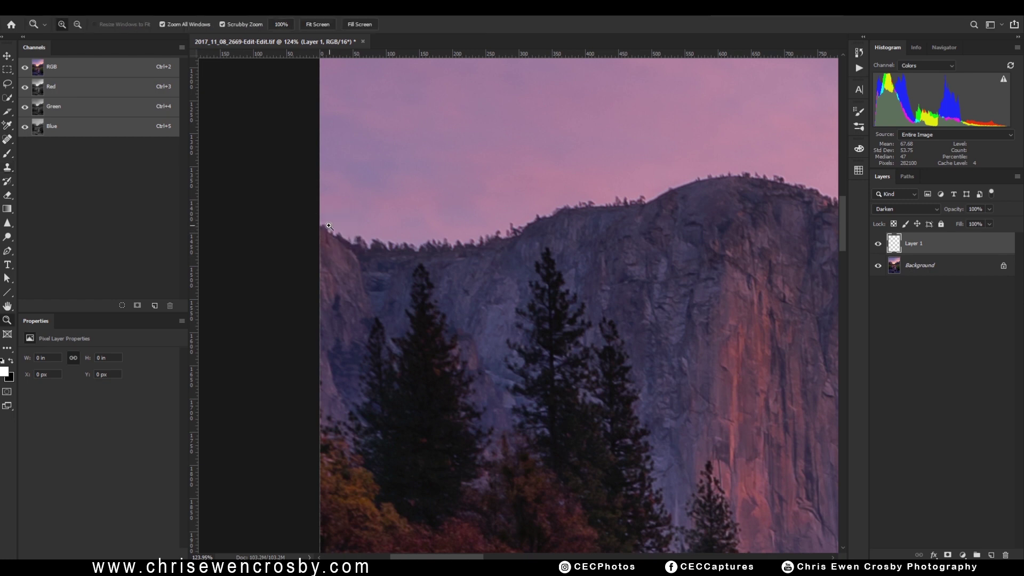
left_click_drag(335, 229, 368, 234)
- Set the clone brush to about 37 px and paint sky over the glowing ridge treetops on Layer 1
key("s")
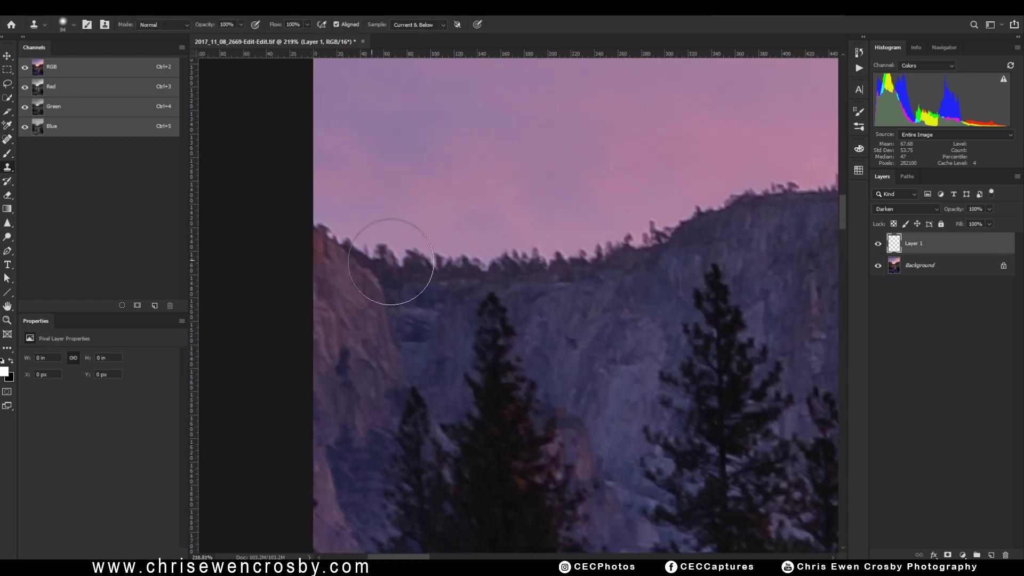
left_click_drag(347, 176, 310, 182)
mouse_move(624, 238)
left_mouse_down()
mouse_move(730, 271)
mouse_move(628, 254)
left_mouse_up()
mouse_move(312, 223)
left_mouse_down()
mouse_move(366, 251)
mouse_move(381, 245)
mouse_move(375, 256)
mouse_move(384, 241)
mouse_move(400, 257)
mouse_move(409, 247)
mouse_move(402, 259)
mouse_move(382, 244)
mouse_move(365, 255)
mouse_move(381, 246)
mouse_move(400, 261)
mouse_move(408, 250)
mouse_move(449, 260)
left_mouse_up()
double_click(923, 245)
- Rename Layer 1 to 'Clone Layer', then pan along the ridge and sample sky just above it
type("Clone Layer")
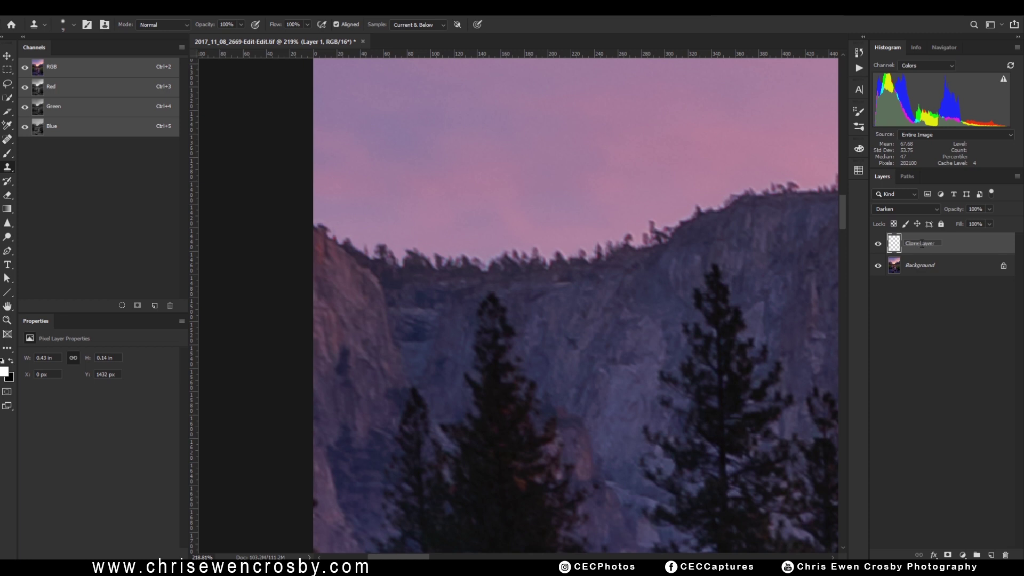
key("Return")
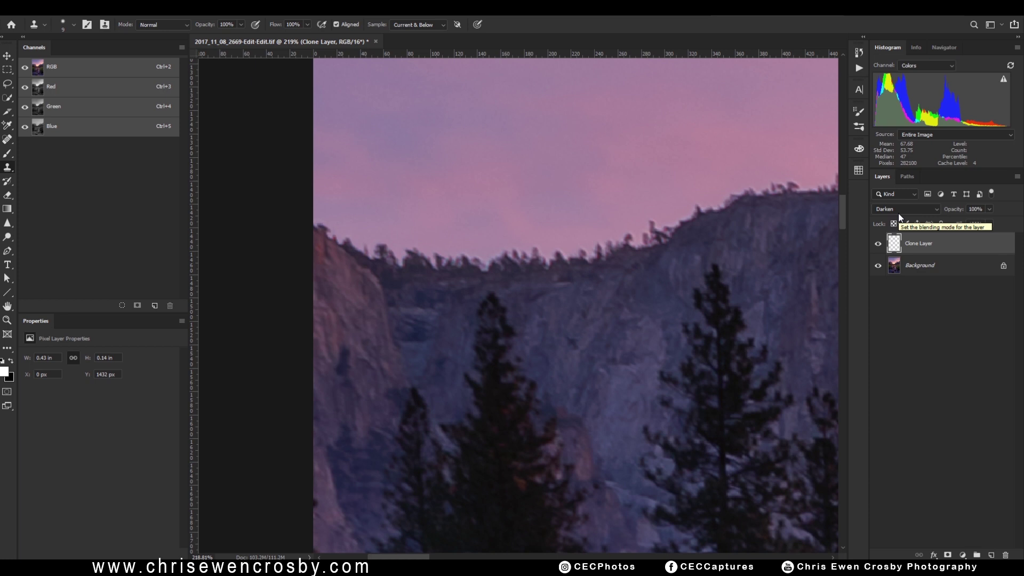
left_click_drag(715, 245, 638, 281)
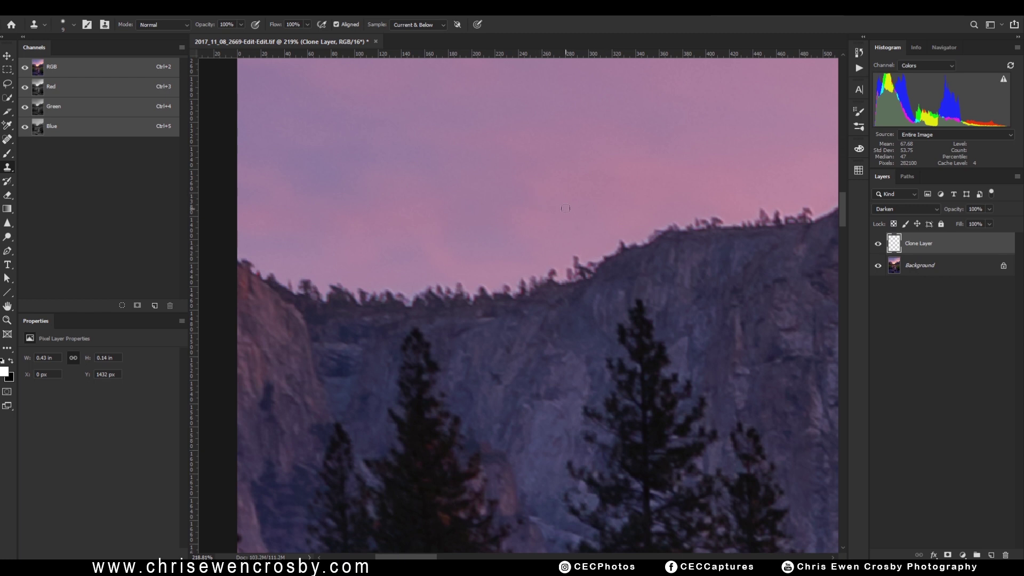
left_click_drag(586, 256, 590, 254)
- Clone sky over the ridge glow farther along, softening the brush to 9% hardness and 10–17 px
mouse_move(360, 292)
left_mouse_down()
mouse_move(412, 302)
mouse_move(423, 288)
mouse_move(410, 300)
mouse_move(435, 287)
mouse_move(494, 294)
mouse_move(519, 280)
left_mouse_up()
mouse_move(531, 266)
left_mouse_down()
mouse_move(561, 277)
mouse_move(577, 258)
mouse_move(585, 264)
mouse_move(570, 241)
mouse_move(583, 265)
mouse_move(617, 242)
mouse_move(650, 240)
mouse_move(592, 260)
mouse_move(629, 222)
left_mouse_up()
right_click(666, 214, "alt")
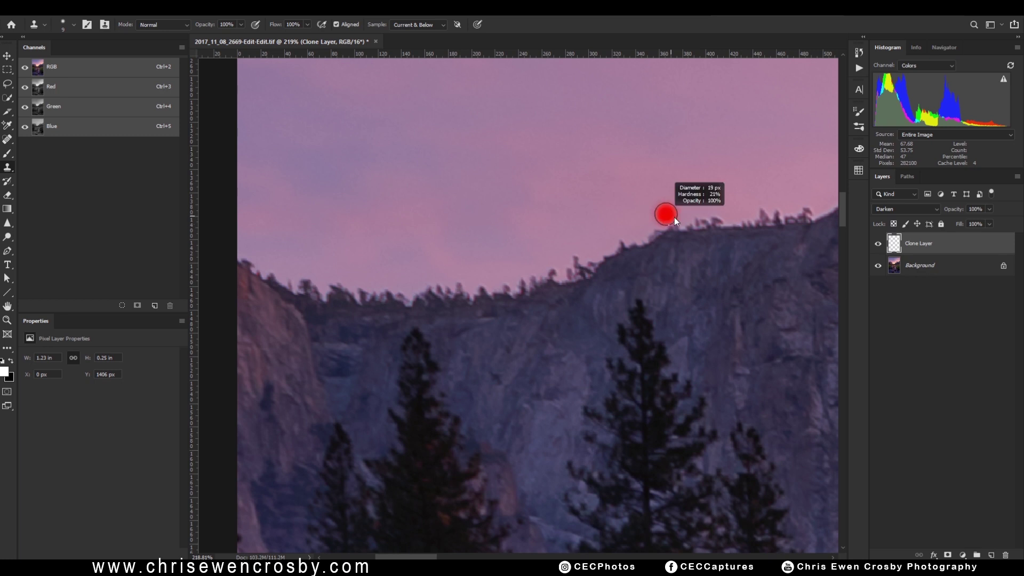
left_click_drag(674, 216, 682, 180)
mouse_move(652, 230)
left_mouse_down()
mouse_move(696, 230)
mouse_move(720, 218)
mouse_move(661, 266)
mouse_move(595, 267)
left_mouse_up()
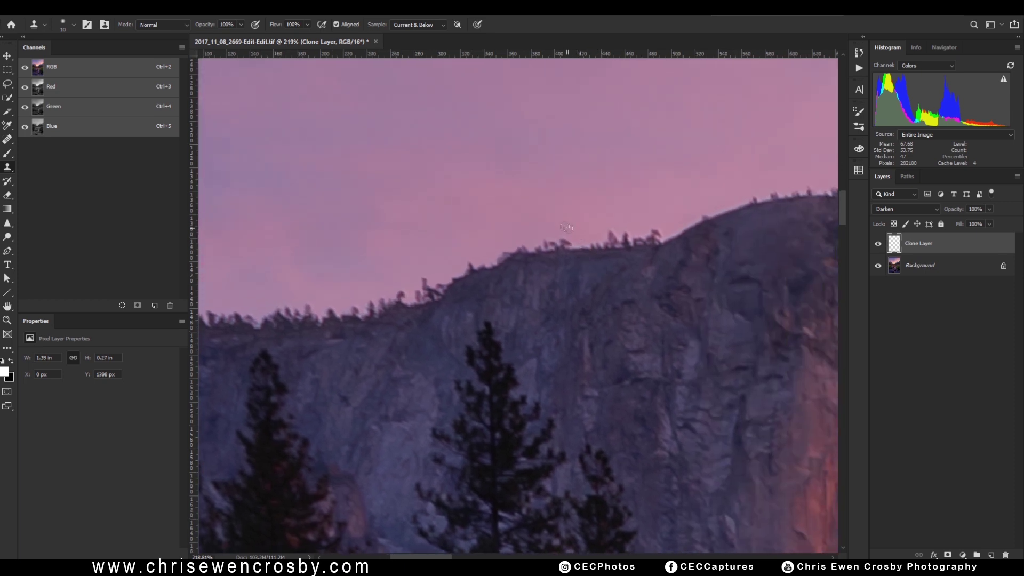
mouse_move(558, 222)
left_mouse_down()
mouse_move(496, 212)
mouse_move(501, 243)
mouse_move(582, 233)
mouse_move(592, 241)
mouse_move(679, 204)
left_mouse_up()
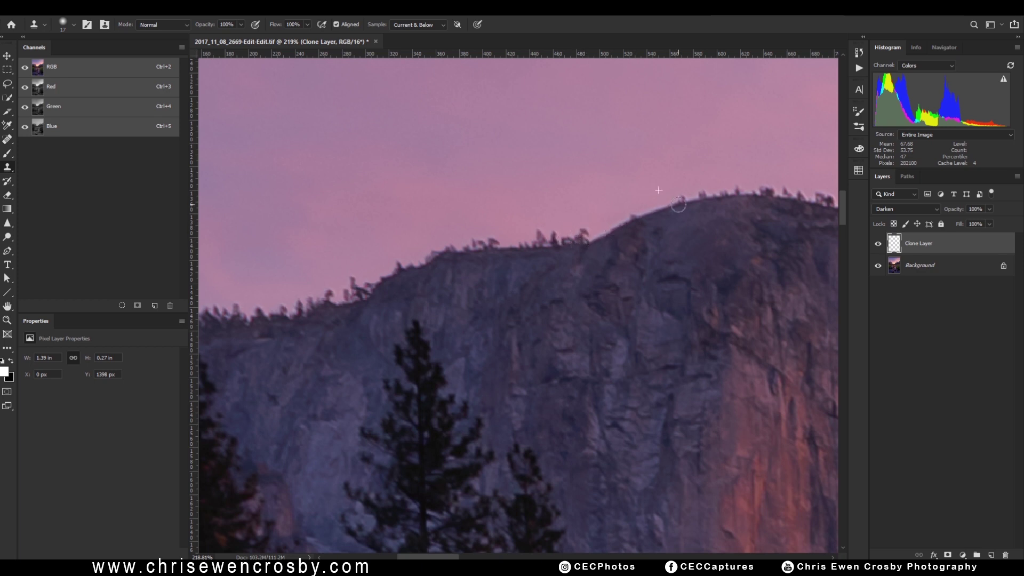
- Set the brush to 14 px and pan across the cliffs to the large right-hand cliff
left_click_drag(549, 223, 81, 300)
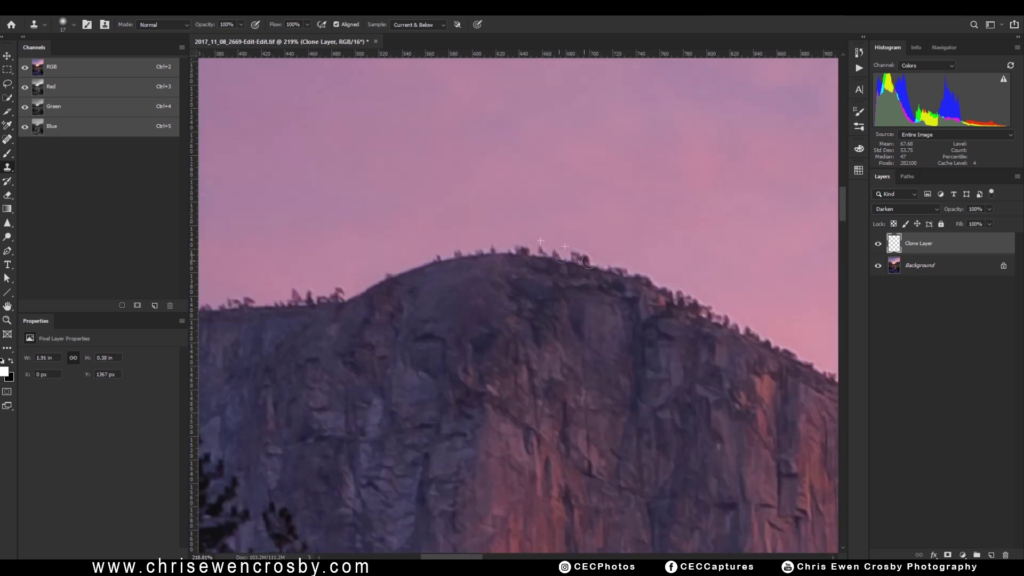
key("bracketleft")
key("bracketleft")
key("bracketright")
key("bracketright")
key("bracketright")
key("bracketright")
key("bracketright")
left_click_drag(606, 332, 401, 236)
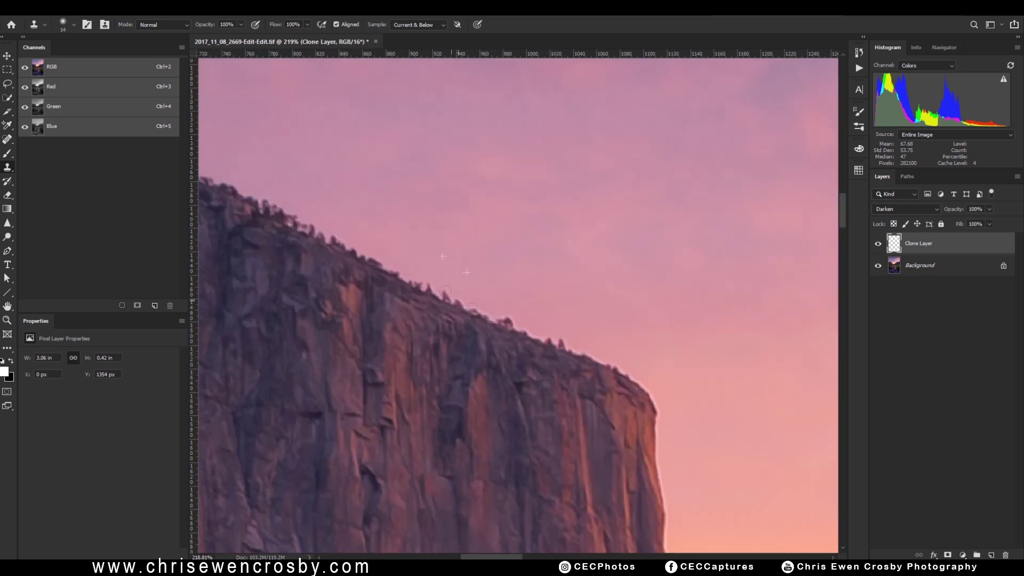
left_click_drag(586, 507, 456, 181)
left_click_drag(722, 460, 383, 271)
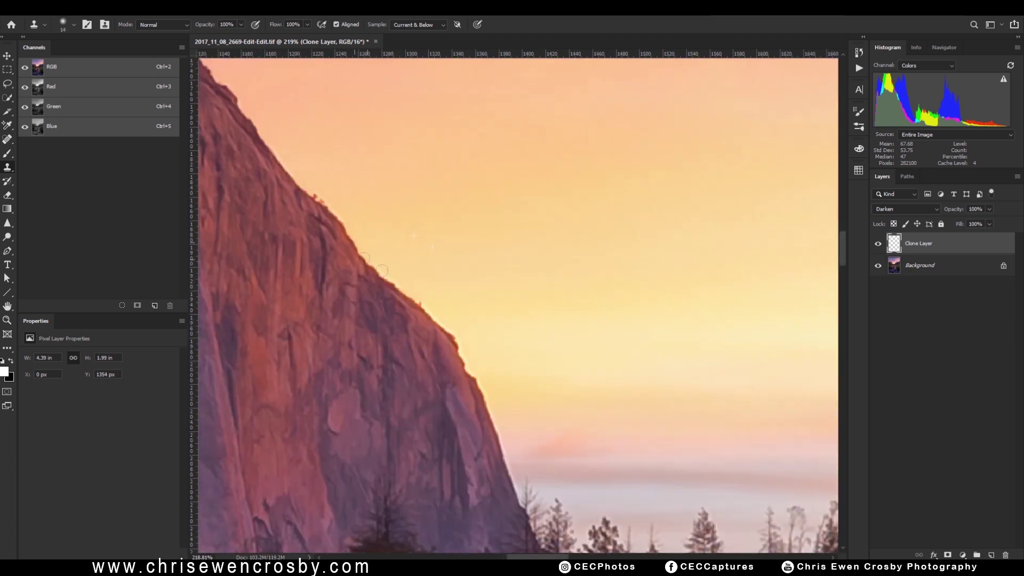
left_click_drag(670, 400, 450, 264)
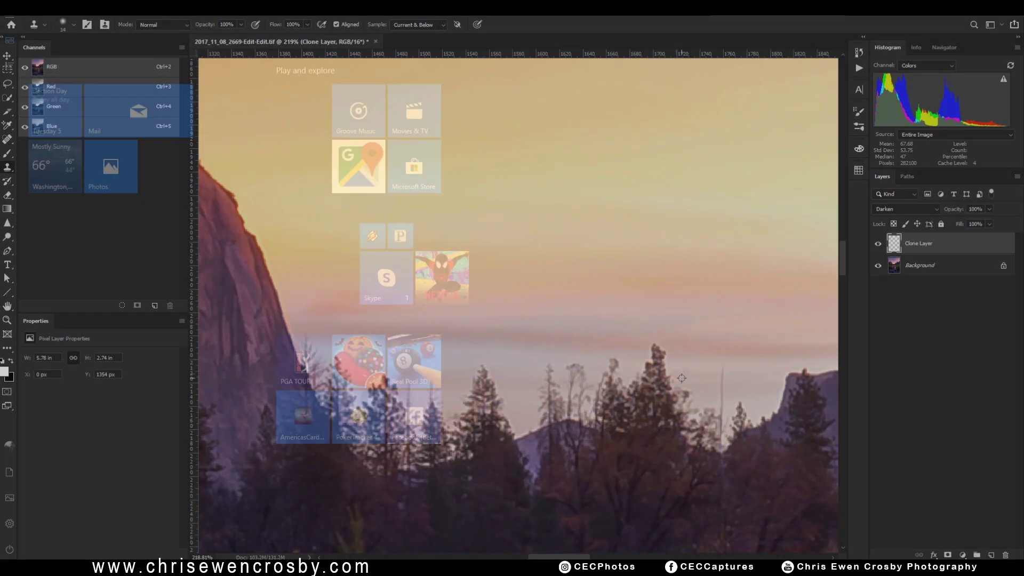
mouse_move(801, 363)
left_mouse_down()
mouse_move(673, 344)
mouse_move(530, 344)
mouse_move(307, 440)
left_mouse_up()
mouse_move(687, 155)
left_mouse_down()
mouse_move(584, 299)
mouse_move(372, 332)
left_mouse_up()
mouse_move(555, 123)
left_mouse_down()
mouse_move(471, 276)
mouse_move(510, 216)
mouse_move(582, 198)
mouse_move(663, 200)
mouse_move(817, 283)
mouse_move(835, 235)
left_mouse_up()
- Clone away the glow along the right ridge edge, then fit the image with Clone Layer visible
left_click_drag(834, 235, 591, 268)
scroll(597, 256, "right", 5)
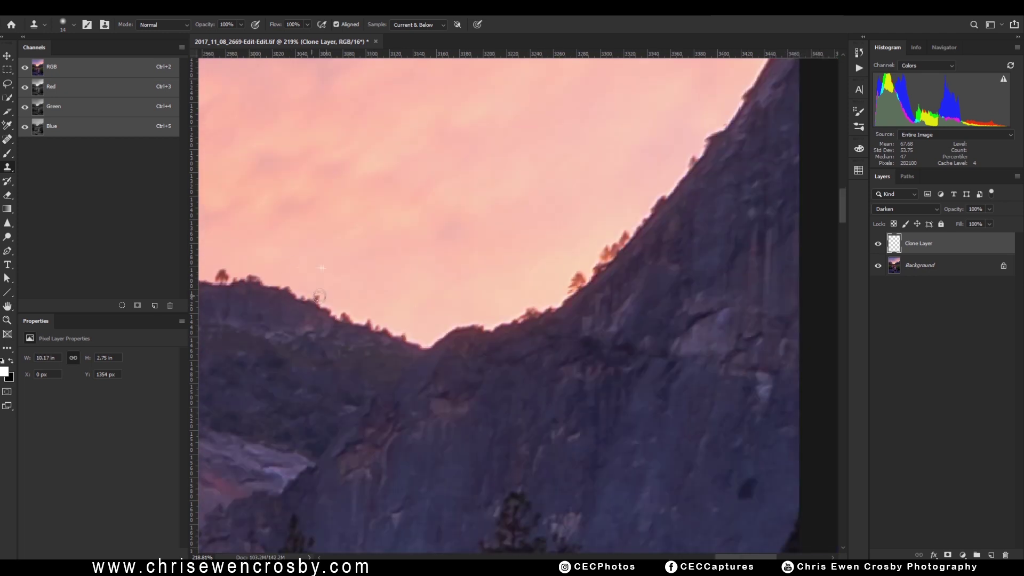
left_click_drag(440, 338, 592, 279)
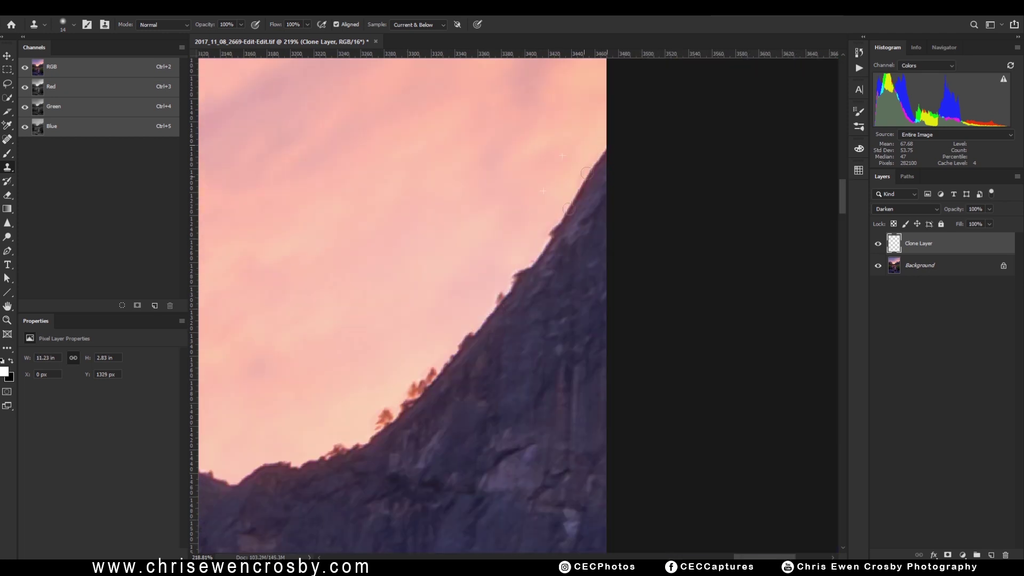
key("ctrl+0")
left_click(878, 243)
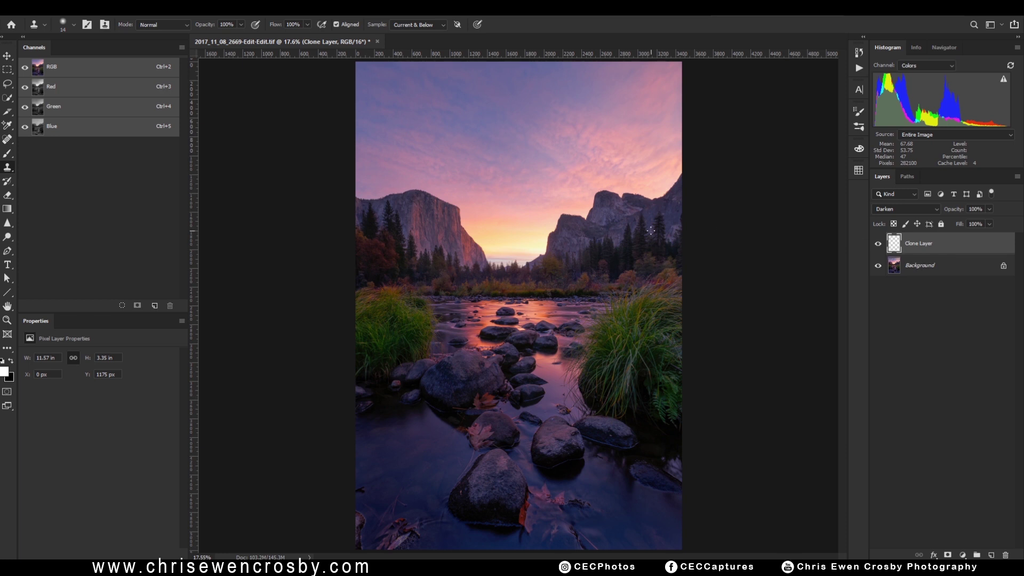
key("z")
mouse_move(553, 229)
left_mouse_down()
mouse_move(669, 338)
mouse_move(640, 334)
left_mouse_up()
key("s")
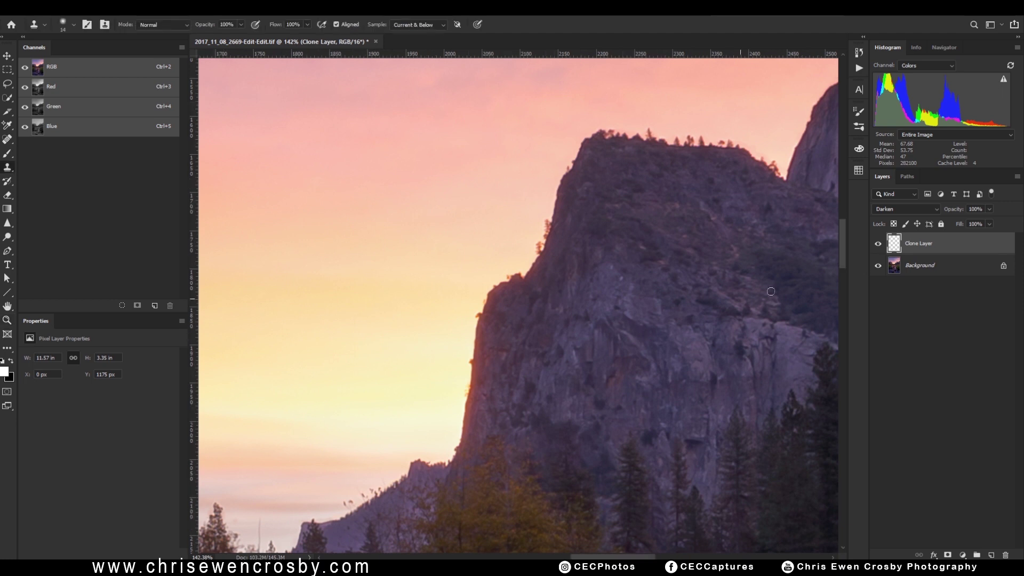
left_click(878, 245)
key("z")
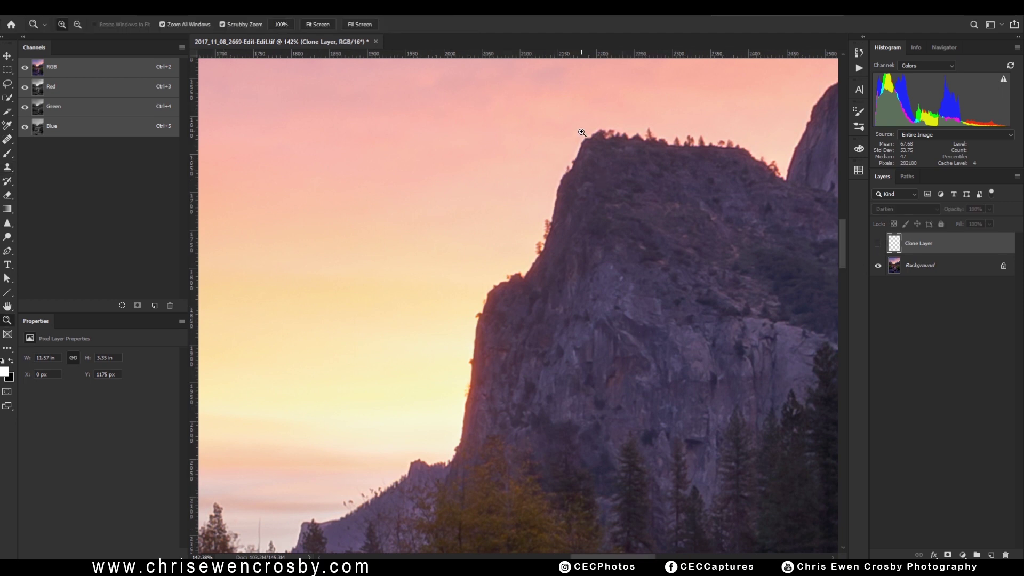
left_click_drag(582, 133, 643, 223)
key("s")
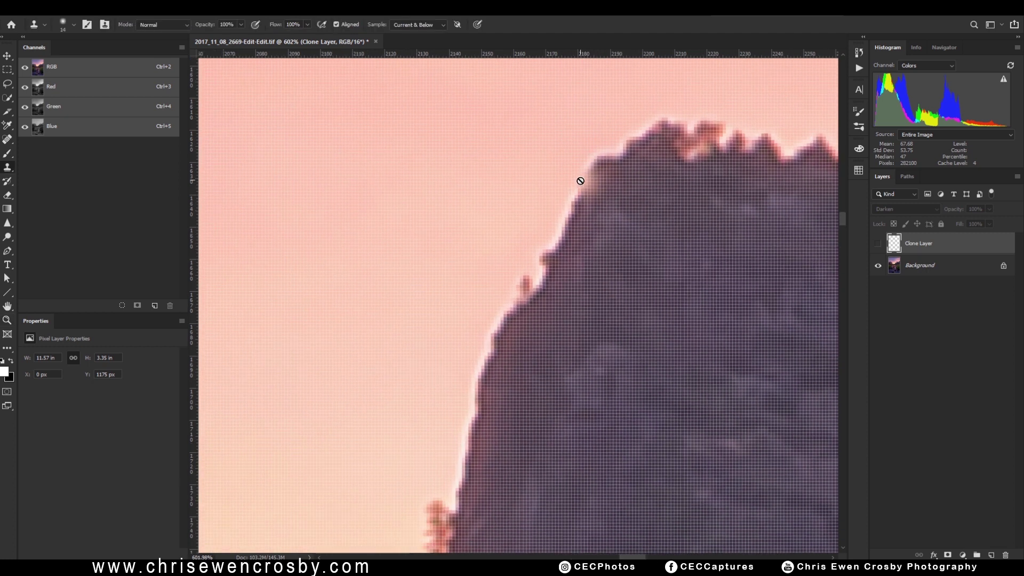
left_click(878, 245)
left_click(878, 245)
left_click(878, 245)
left_click(878, 245)
left_click(878, 244)
key("ctrl+0")
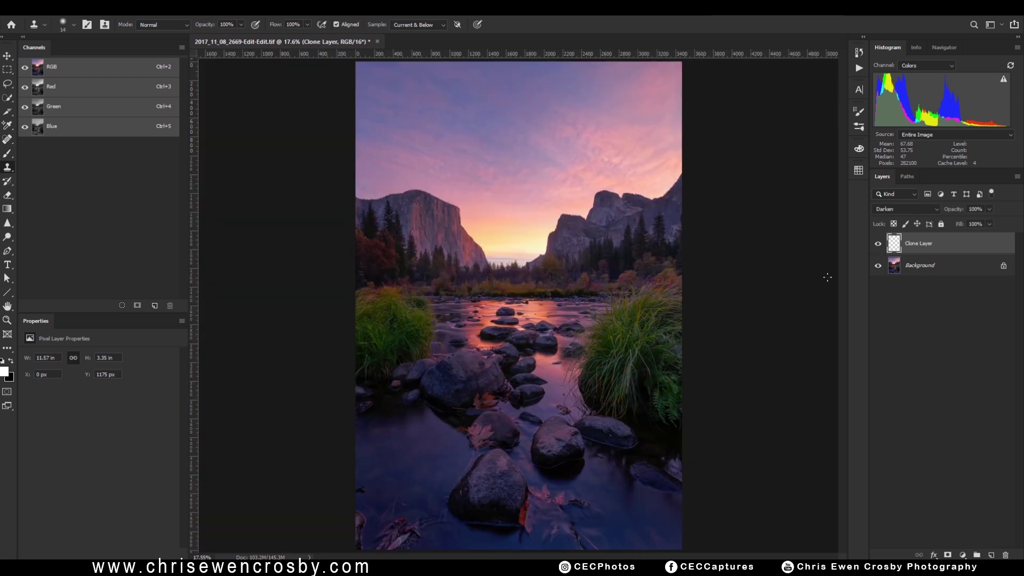
left_click(277, 544)
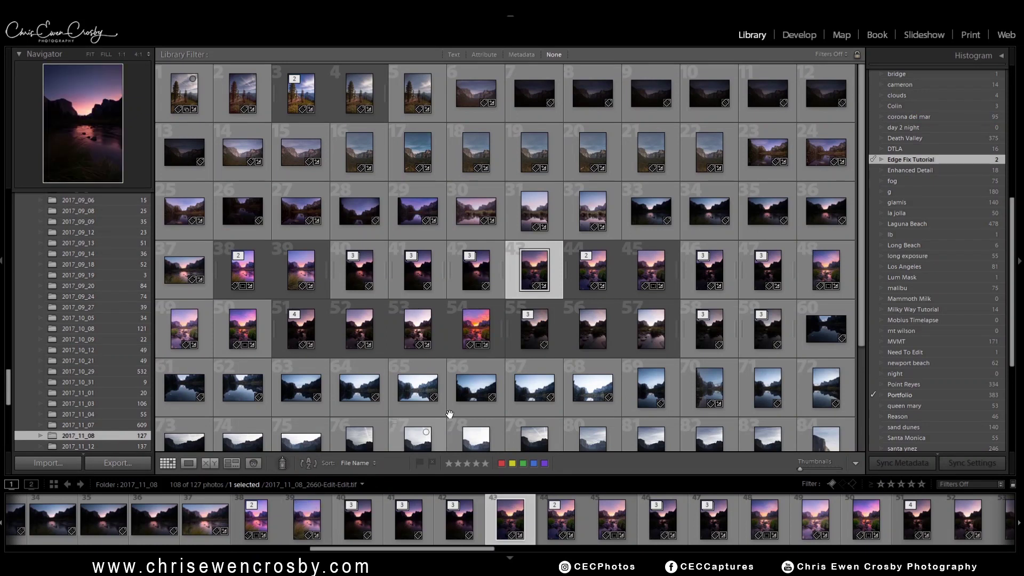
- Select both Yosemite versions in Compare view, hiding the side panels and filmstrip
left_click(592, 277, "ctrl")
key("c")
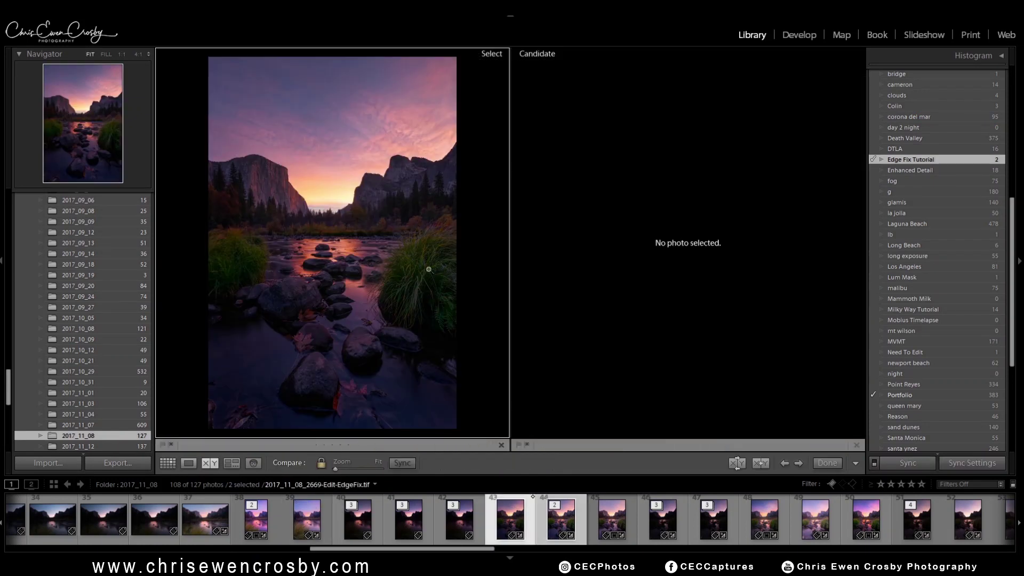
key("F7")
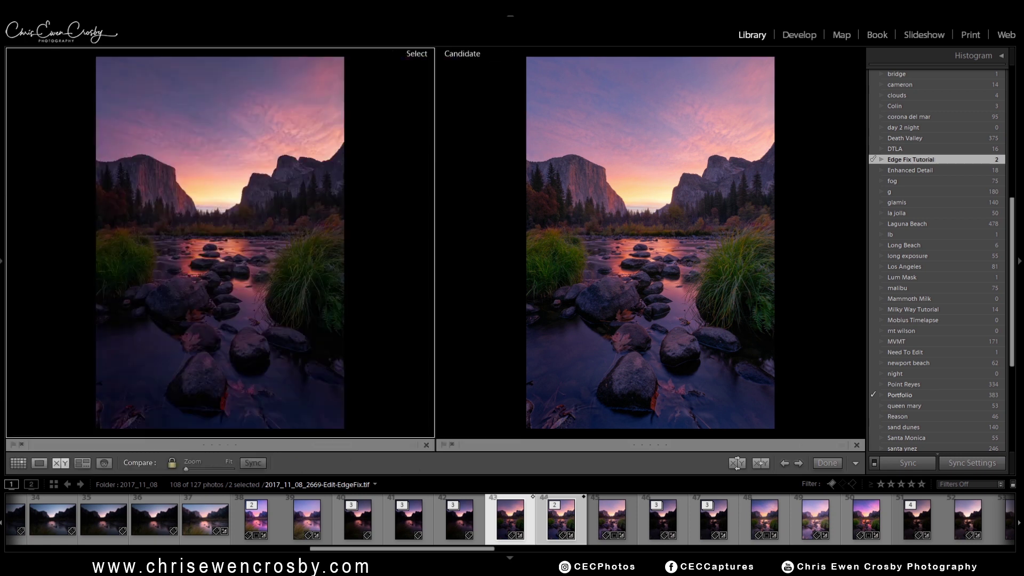
mouse_move(491, 558)
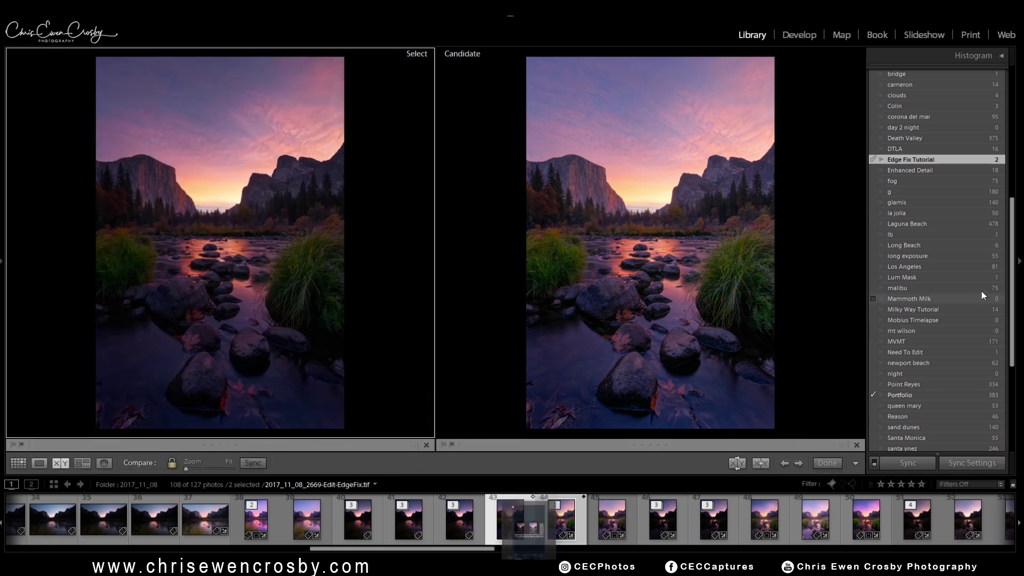
key("F8")
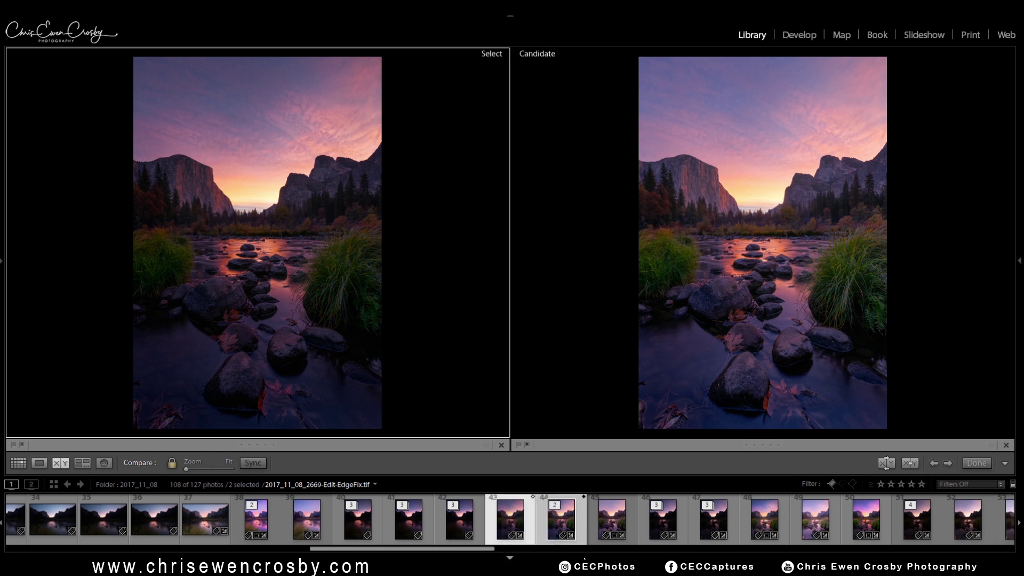
left_click(510, 558)
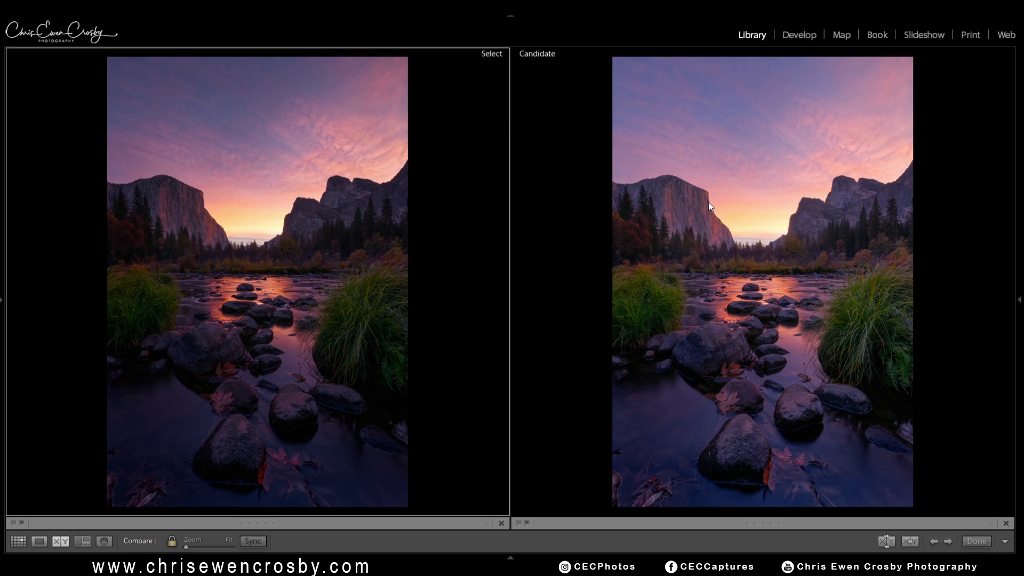
- Magnify both photos on the sky, return to full view, and make the Candidate active
left_click(793, 216)
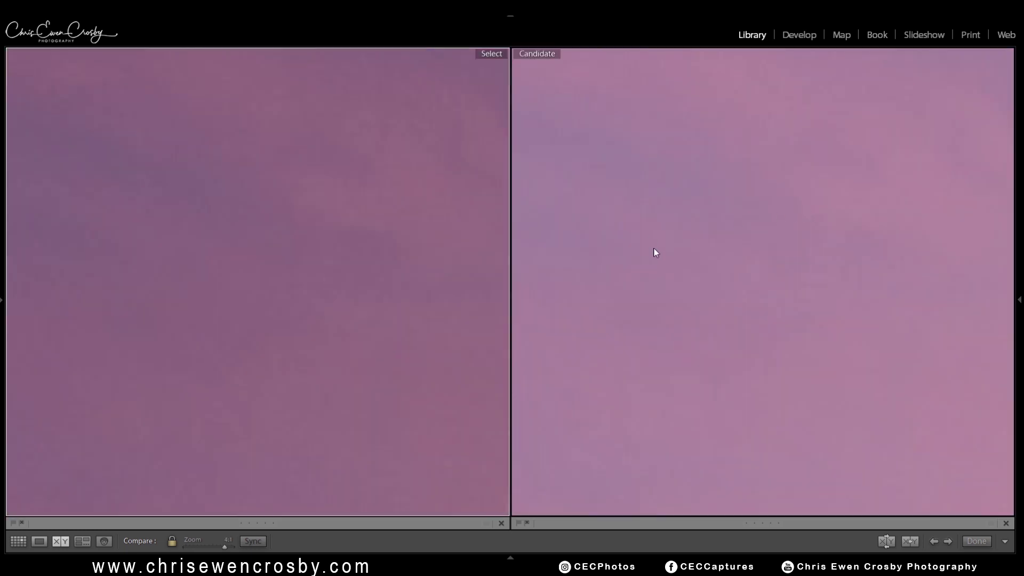
left_click(656, 252)
left_click(798, 226)
left_click(816, 250)
left_click(816, 251)
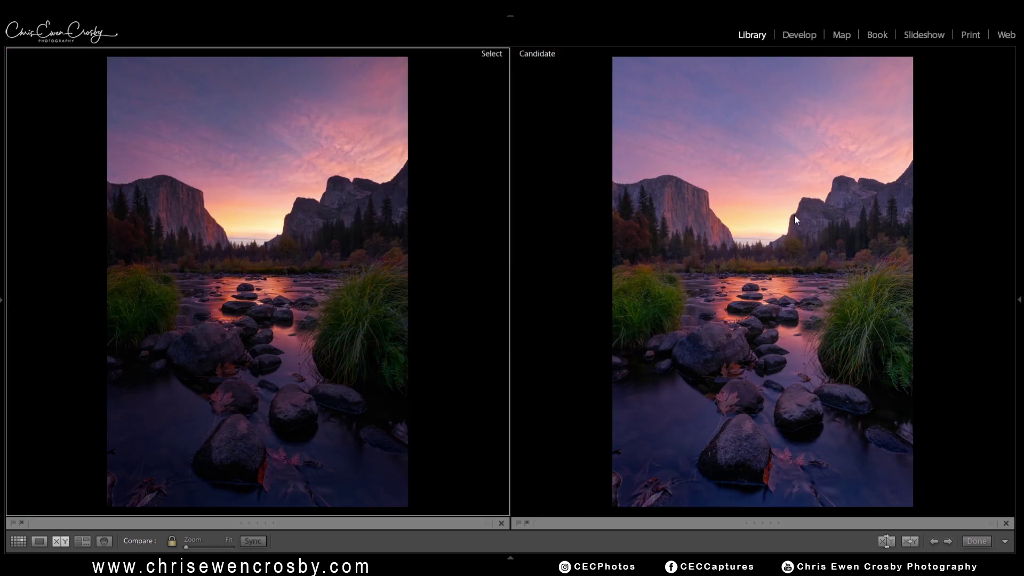
- Zoom both synced photos to 4:1 on the cliff top and pan to its left edge
left_click(810, 201)
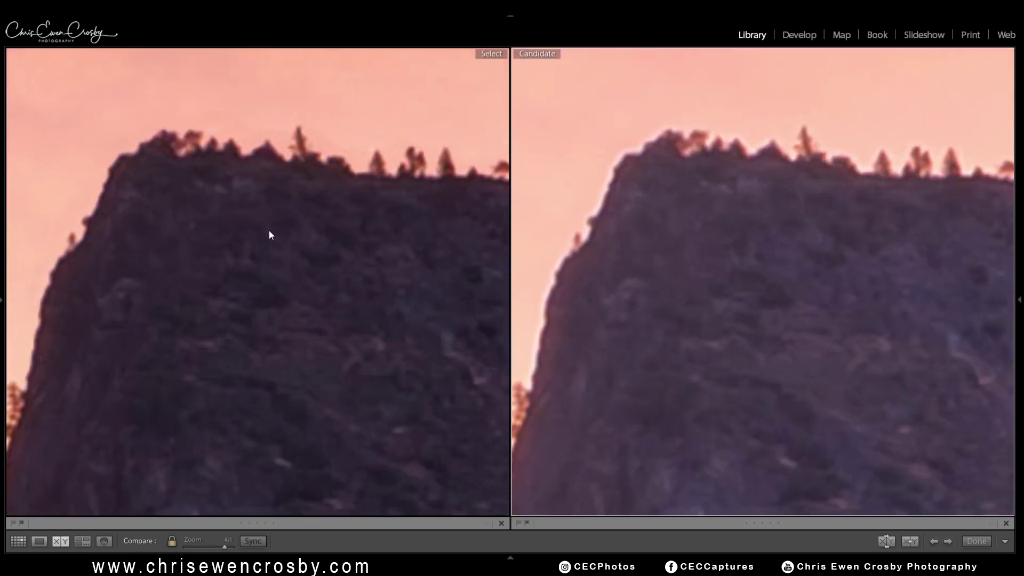
left_click_drag(357, 255, 274, 321)
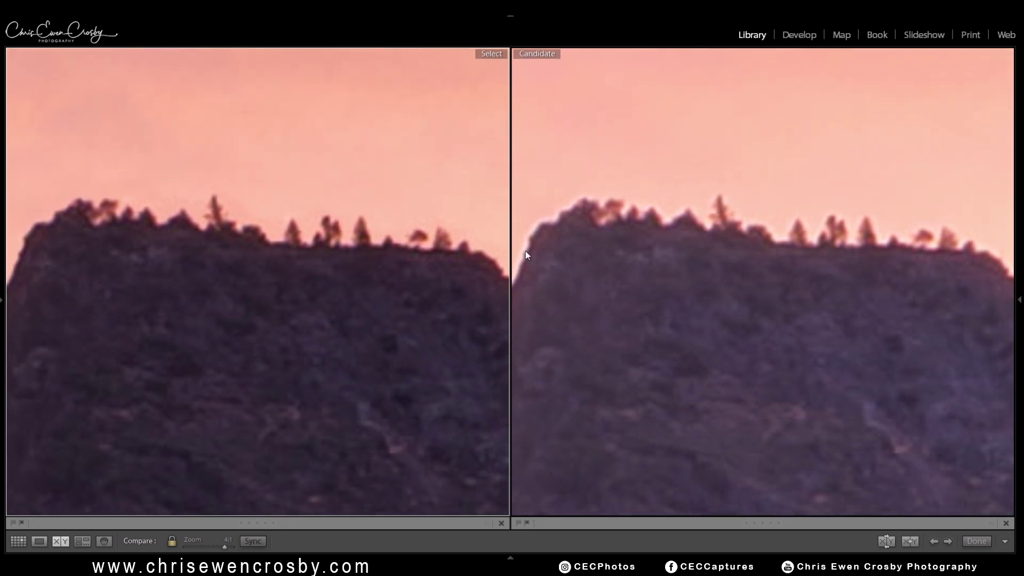
left_click_drag(564, 338, 751, 203)
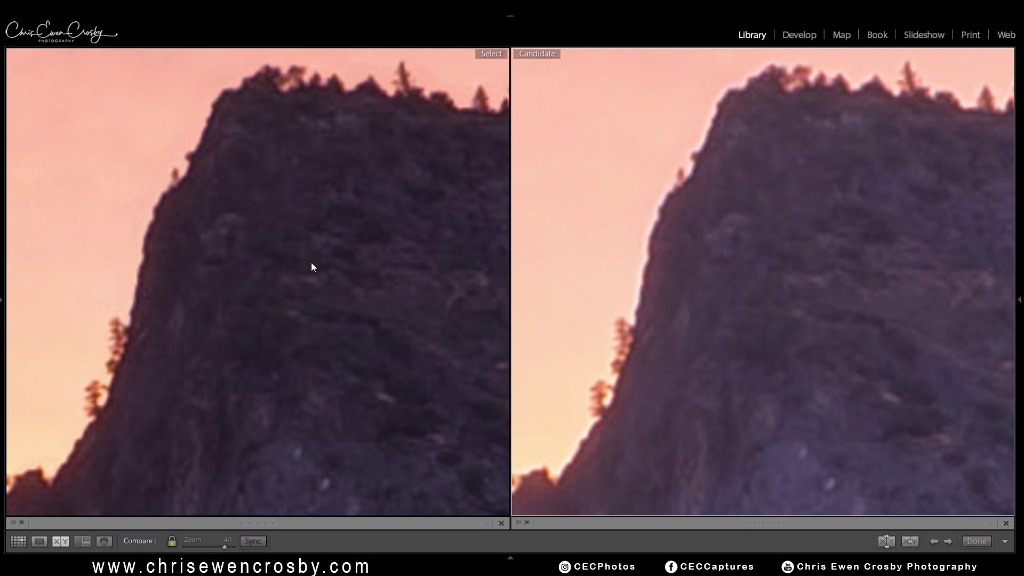